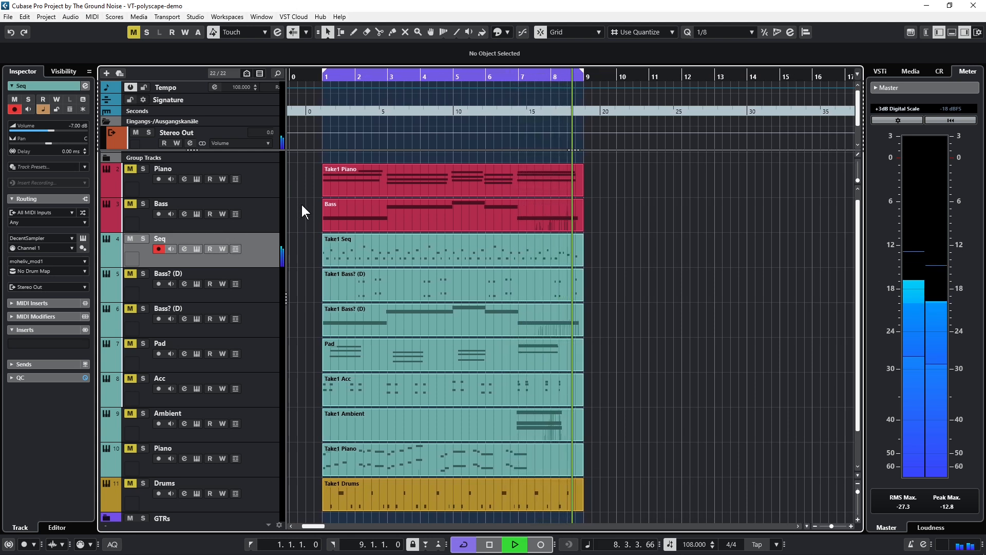
Stop playback and repeat the Seq part once so the copy runs from bar 9 to bar 17
{"action": "key", "text": "space"}
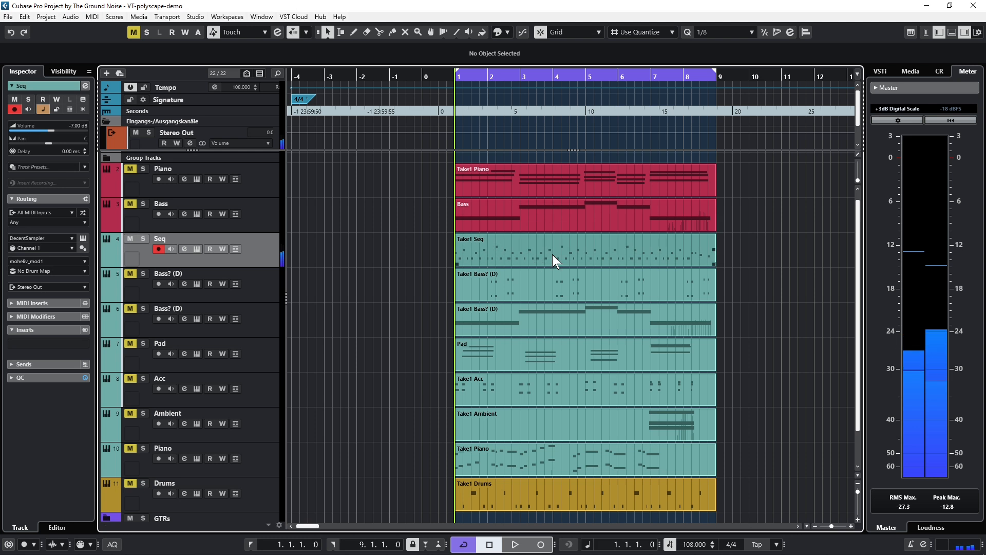
{"action": "left_click", "coordinate": [714, 253]}
{"action": "left_click_drag", "start_coordinate": [716, 254], "coordinate": [720, 255]}
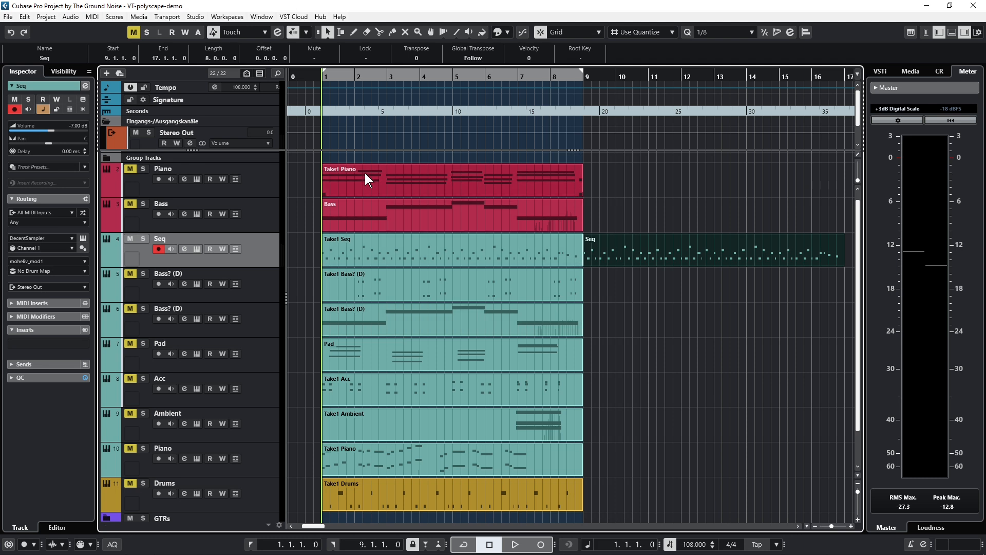
Move the Take1 Piano, Take1 Drums and track 6 Take1 Bass? (D) parts to bar 9, with their tracks unmuted
{"action": "left_click_drag", "start_coordinate": [365, 172], "coordinate": [626, 186]}
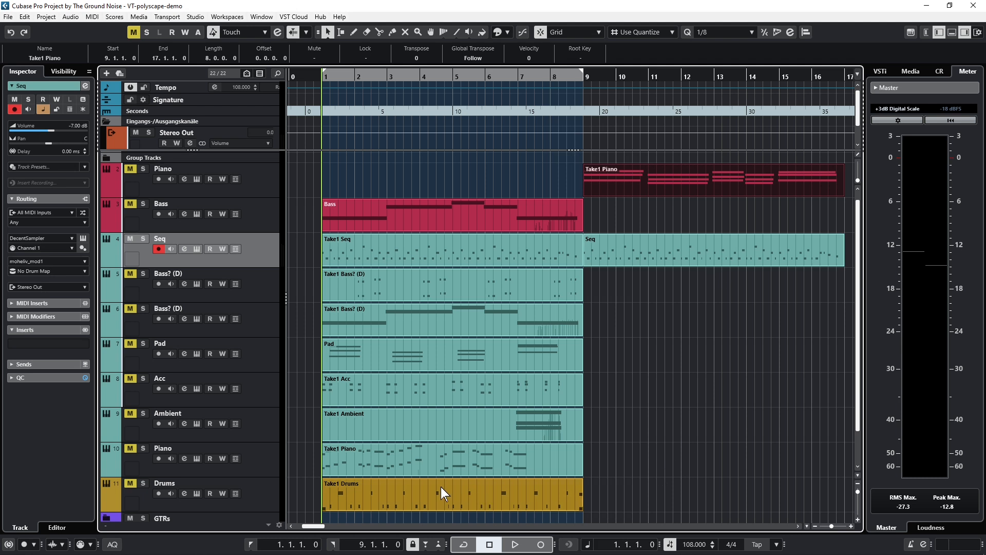
{"action": "left_click_drag", "start_coordinate": [410, 485], "coordinate": [670, 483]}
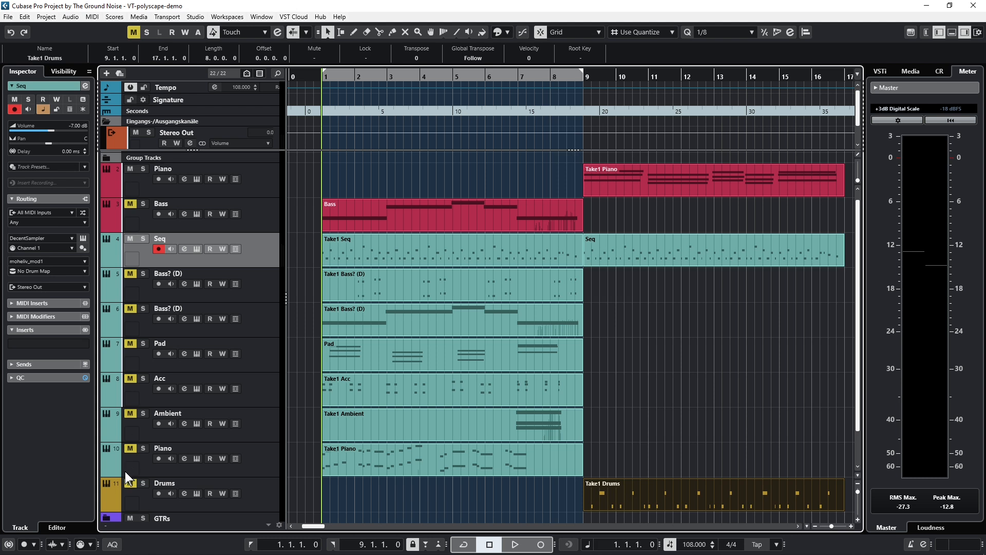
{"action": "left_click", "coordinate": [130, 483]}
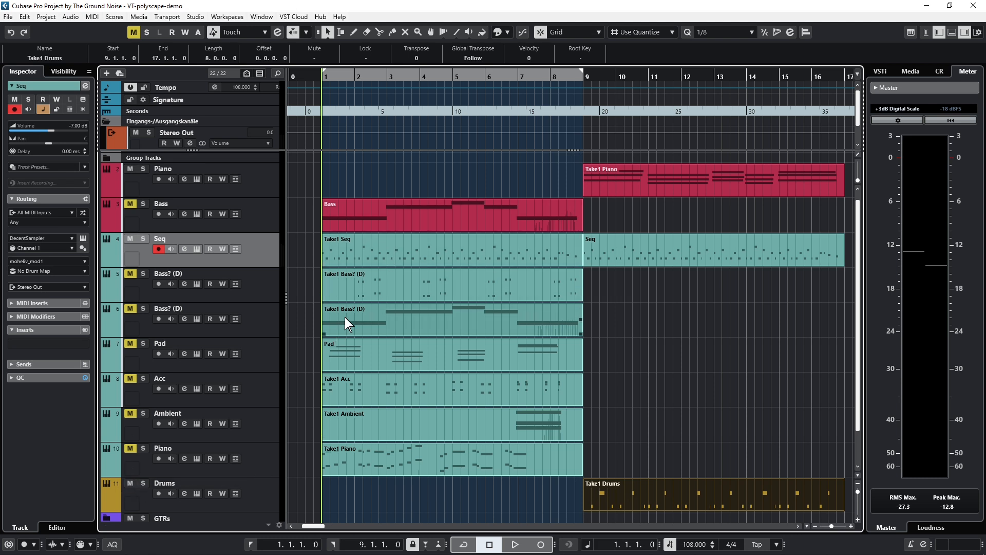
{"action": "left_click", "coordinate": [130, 309]}
{"action": "left_click_drag", "start_coordinate": [377, 327], "coordinate": [641, 327]}
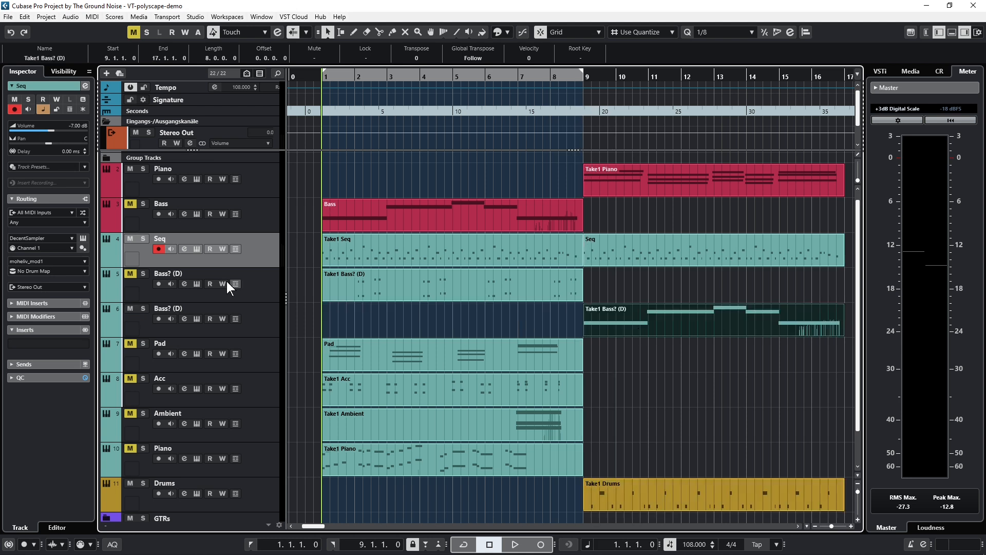
Play the arrangement from the start through the section beginning at bar 9, deselect all parts, and stop playback
{"action": "key", "text": "space"}
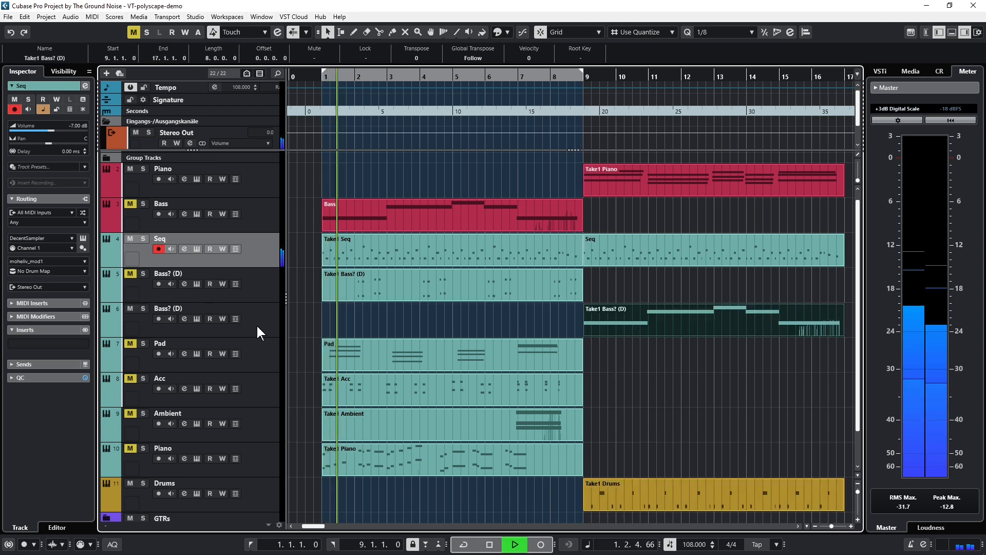
{"action": "left_click", "coordinate": [495, 316]}
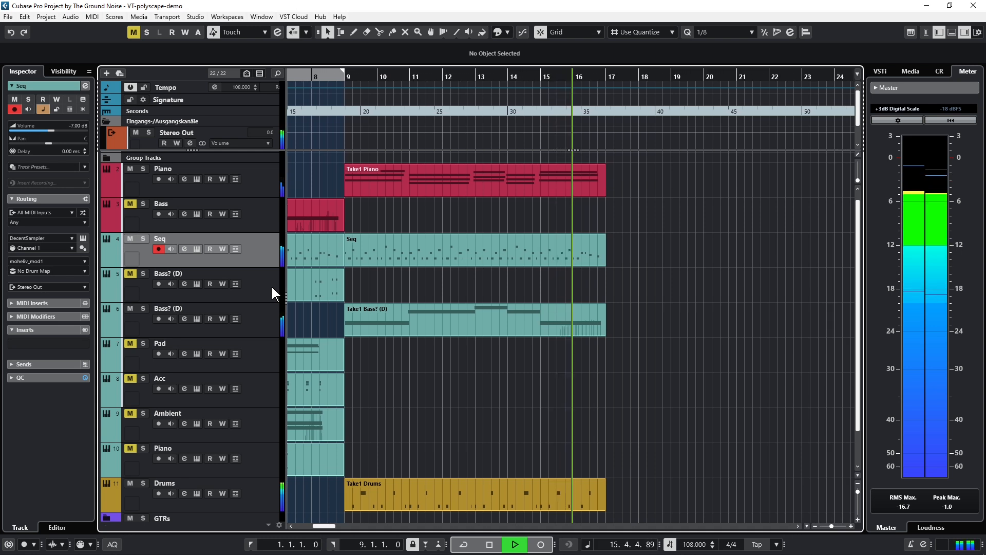
{"action": "key", "text": "space"}
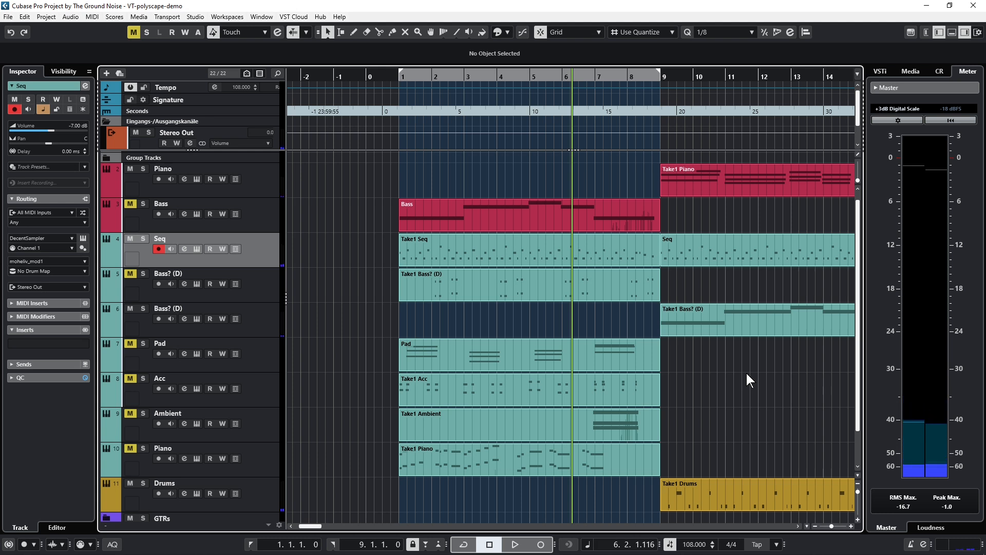
Move the track 5 Take1 Bass? (D) part to bar 9 with its track unmuted and its transposition left at 0
{"action": "scroll", "coordinate": [746, 371], "scroll_direction": "right", "scroll_amount": 5}
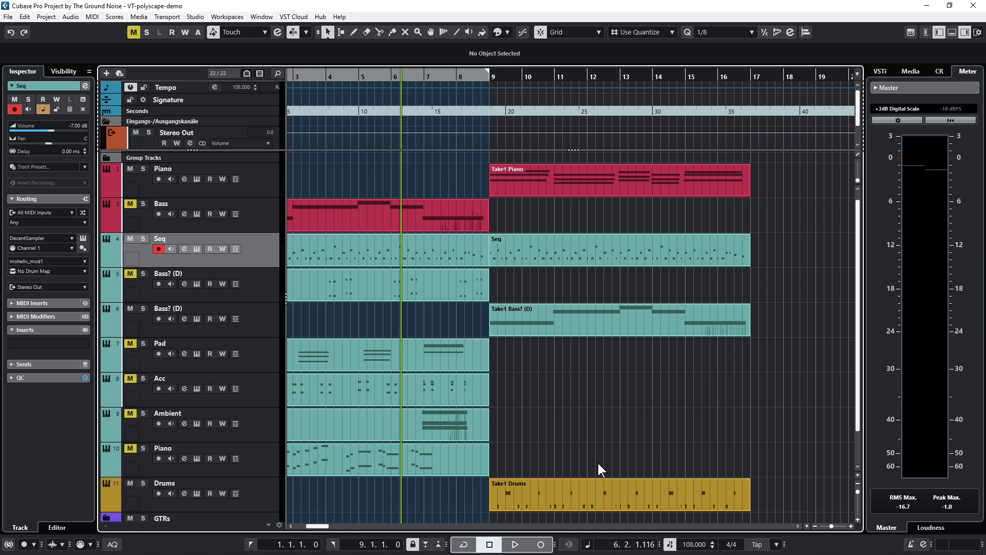
{"action": "left_click_drag", "start_coordinate": [454, 288], "coordinate": [714, 279]}
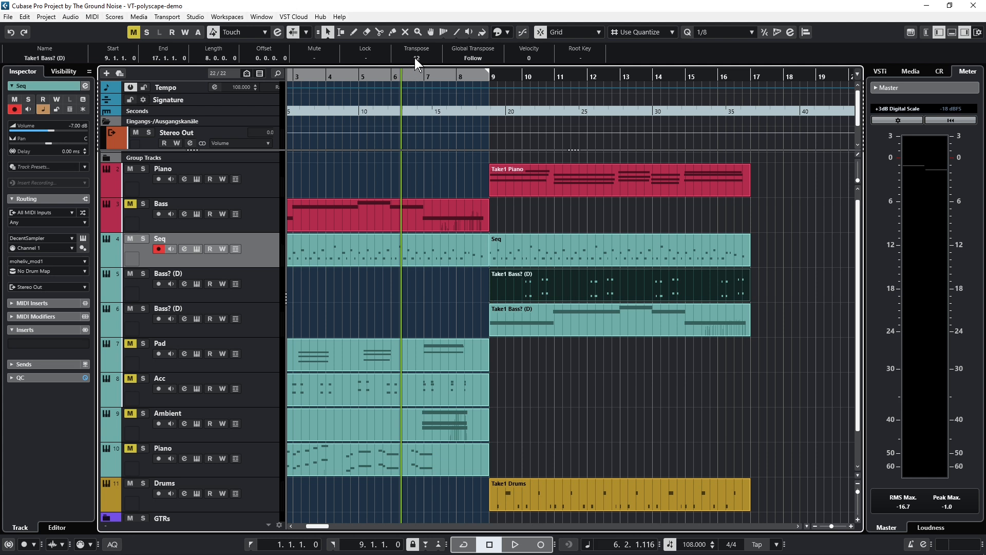
{"action": "key", "text": "ctrl+z"}
Mute the Seq, Take1 Piano and track 6 Bass? (D) parts at bar 9 and audition the section
{"action": "key", "text": "7"}
{"action": "left_click", "coordinate": [583, 250]}
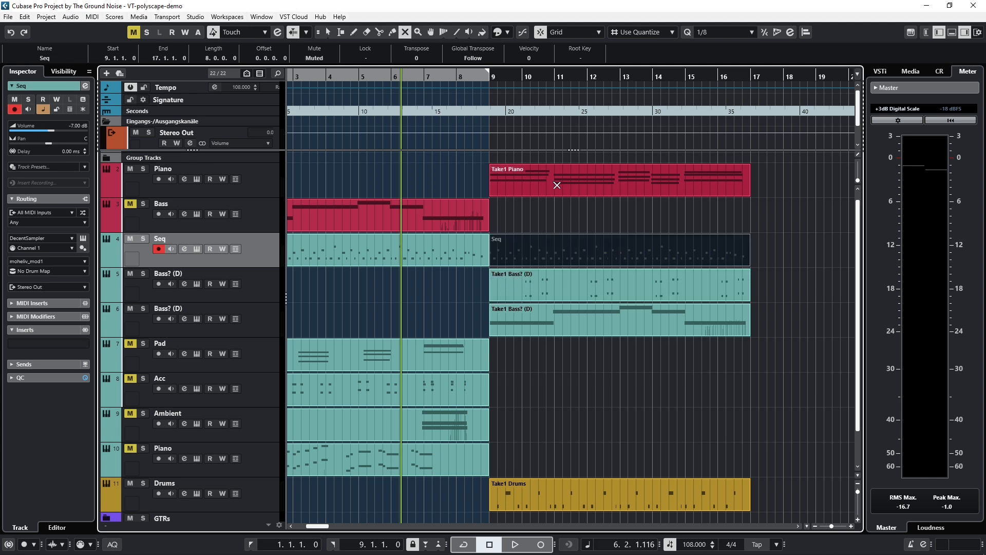
{"action": "left_click", "coordinate": [556, 184]}
{"action": "left_click", "coordinate": [544, 321]}
{"action": "key", "text": "space"}
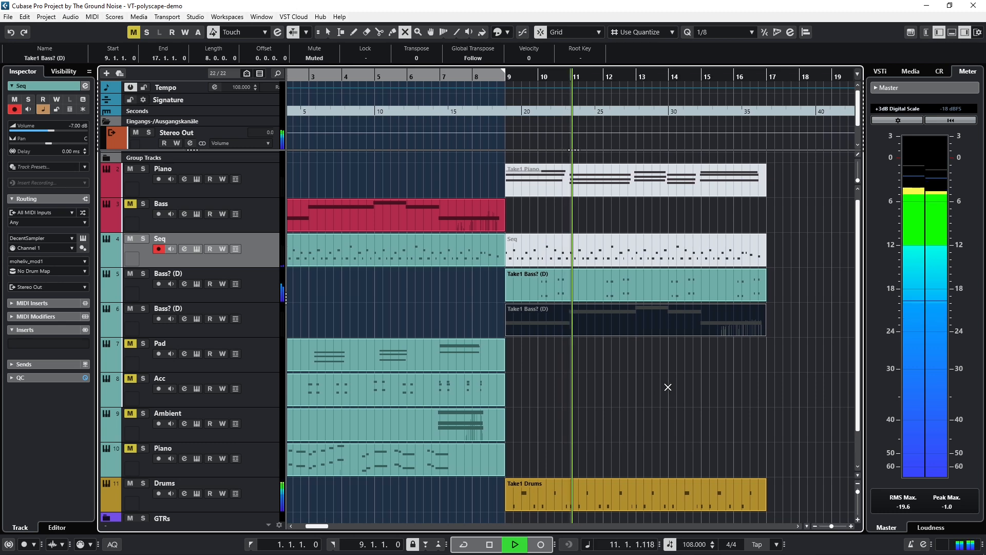
{"action": "key", "text": "space"}
Move the Pad part to start at bar 9 with its track unmuted, and audition the section
{"action": "key", "text": "1"}
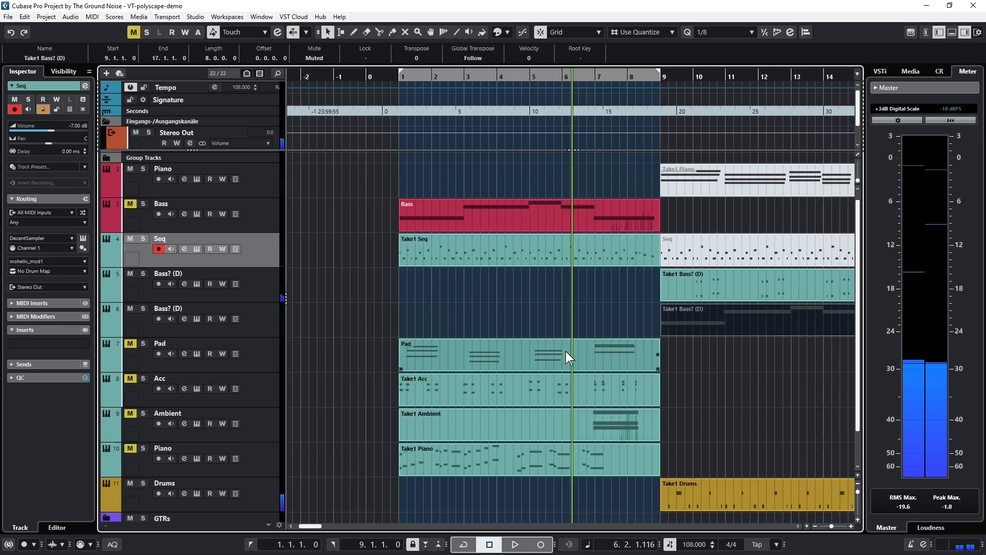
{"action": "left_click_drag", "start_coordinate": [569, 357], "coordinate": [801, 359]}
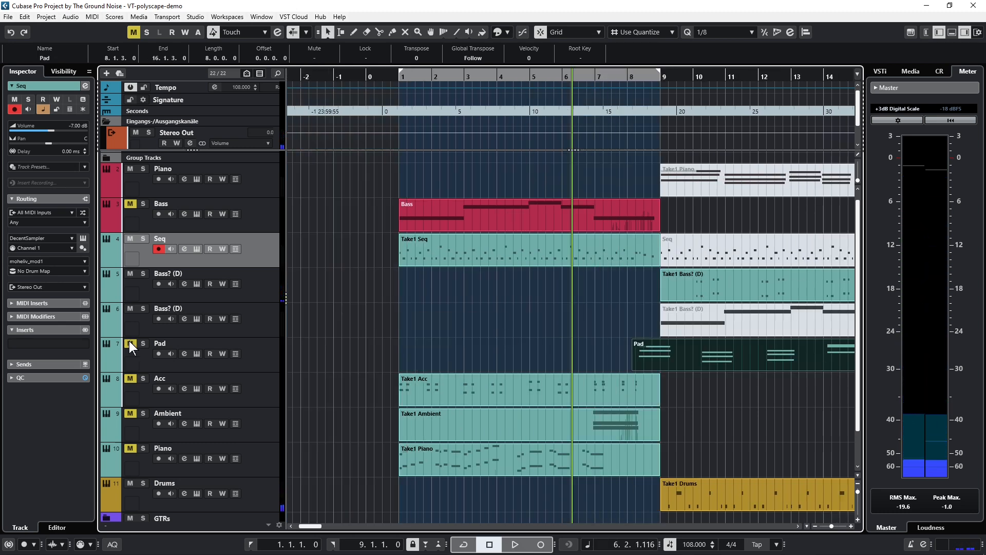
{"action": "left_click_drag", "start_coordinate": [644, 353], "coordinate": [671, 356]}
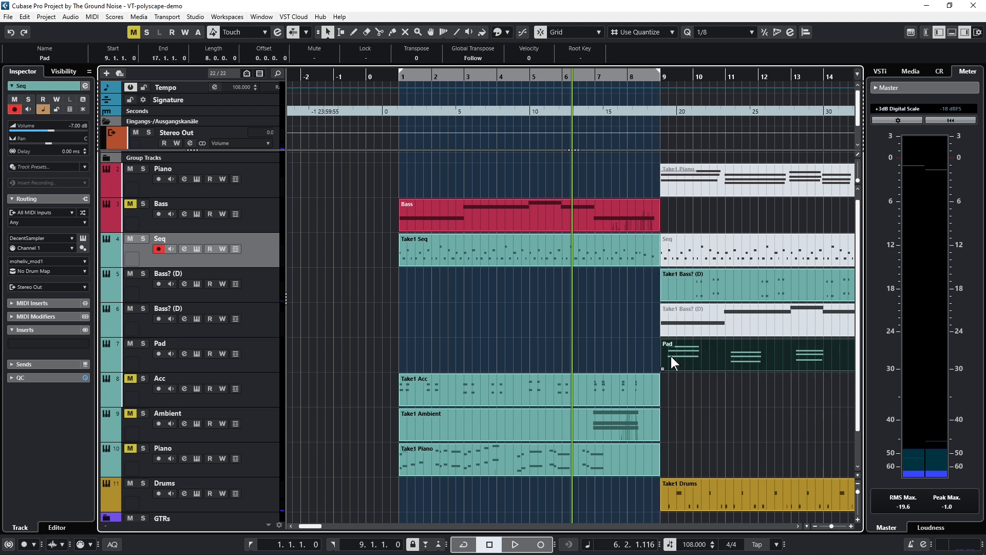
{"action": "key", "text": "space"}
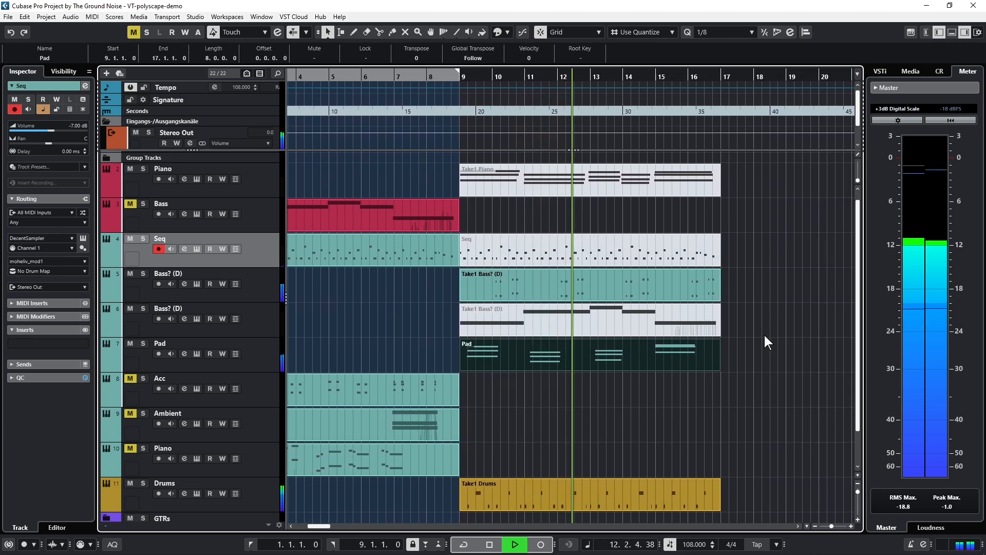
{"action": "key", "text": "space"}
Unmute the track 6 Bass? (D), Seq and Take1 Piano parts in the section starting at bar 9
{"action": "left_click", "coordinate": [566, 279]}
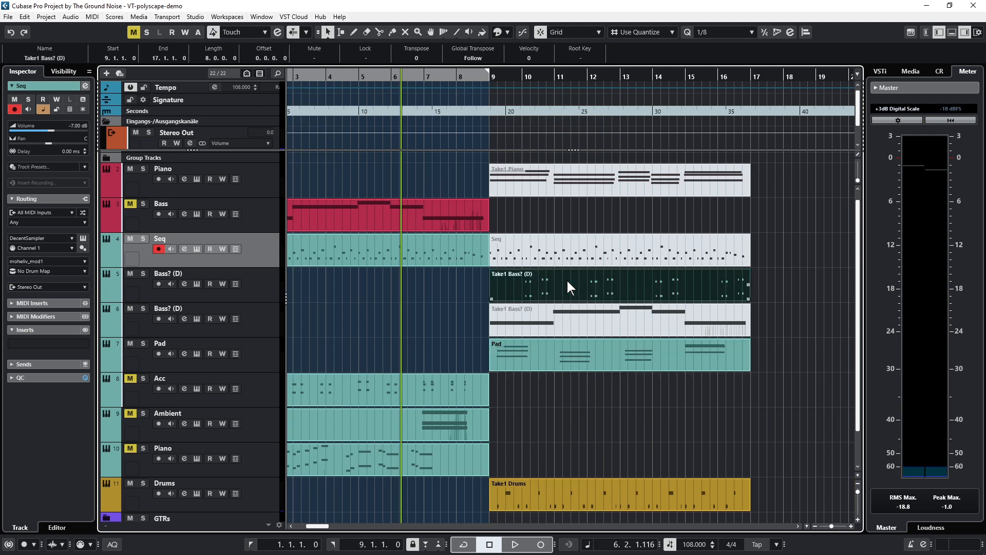
{"action": "left_click", "coordinate": [543, 326]}
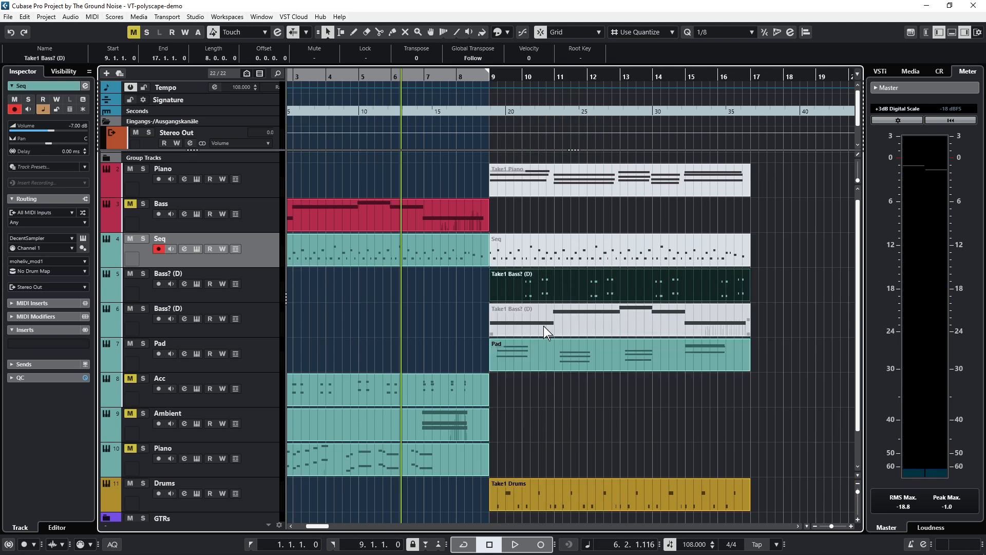
{"action": "key", "text": "7"}
{"action": "left_click", "coordinate": [544, 326]}
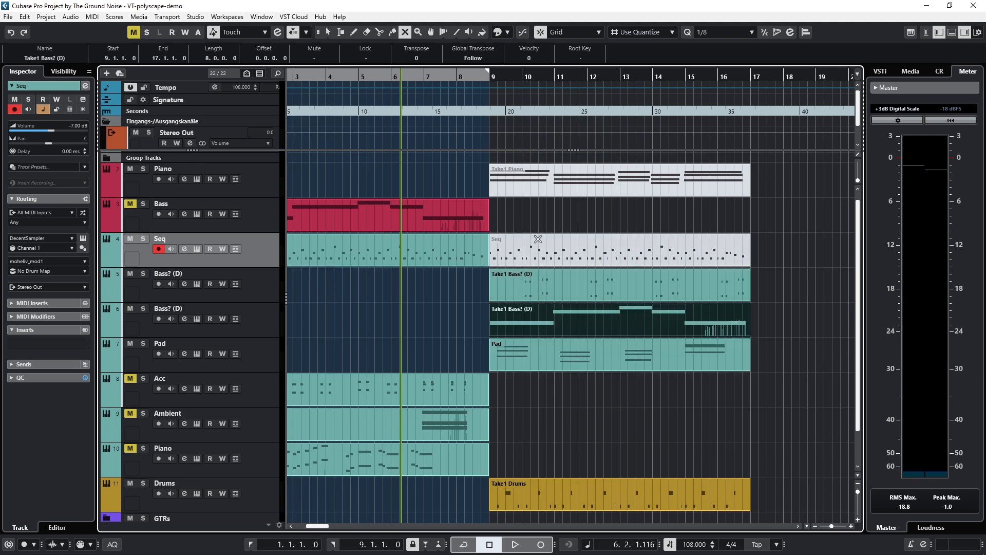
{"action": "left_click", "coordinate": [529, 249]}
{"action": "left_click", "coordinate": [530, 185]}
{"action": "key", "text": "1"}
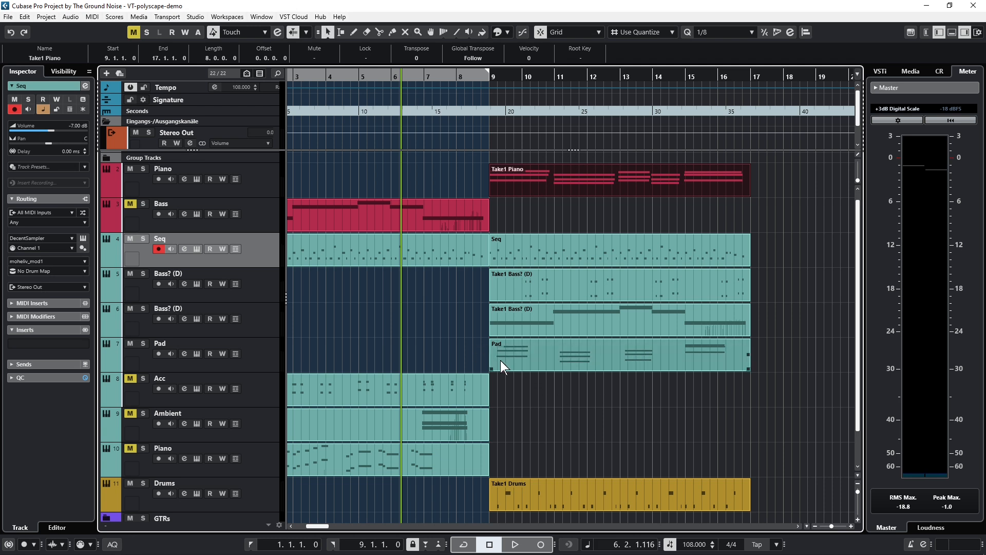
Move the Pad part to start at 16.4.3, and unmute the Ambient track while playing the arrangement
{"action": "left_click", "coordinate": [501, 360]}
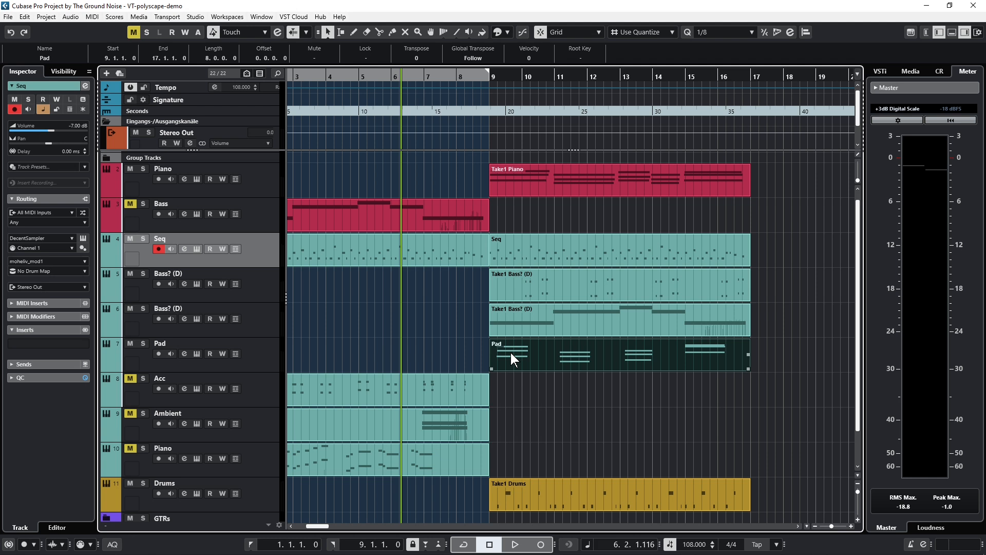
{"action": "left_click_drag", "start_coordinate": [529, 366], "coordinate": [788, 369]}
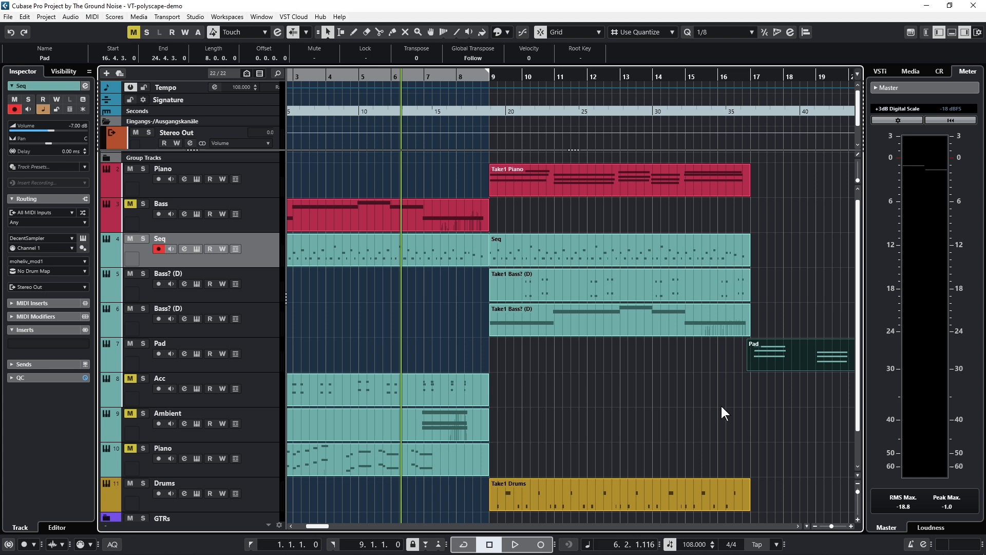
{"action": "key", "text": "space"}
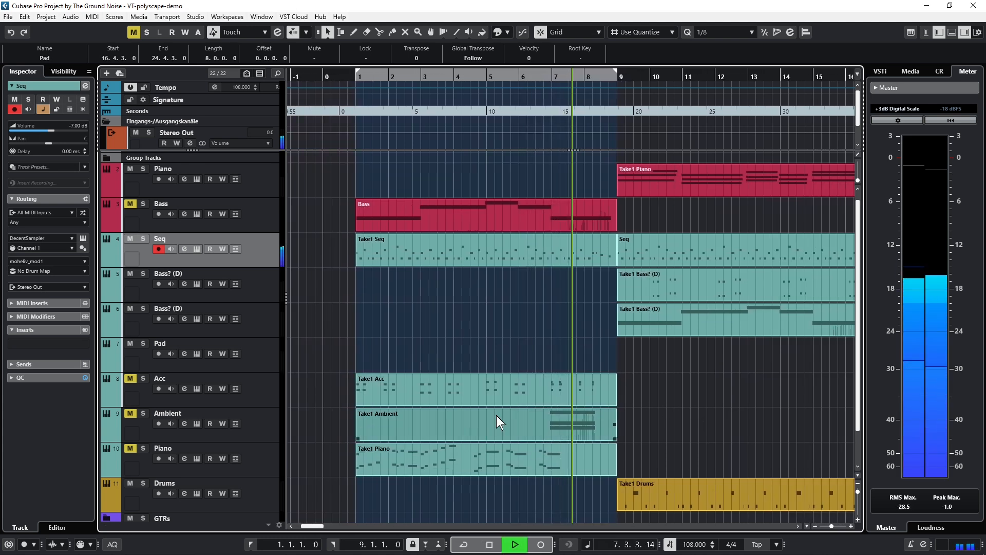
{"action": "left_click", "coordinate": [130, 413]}
{"action": "left_click", "coordinate": [450, 317]}
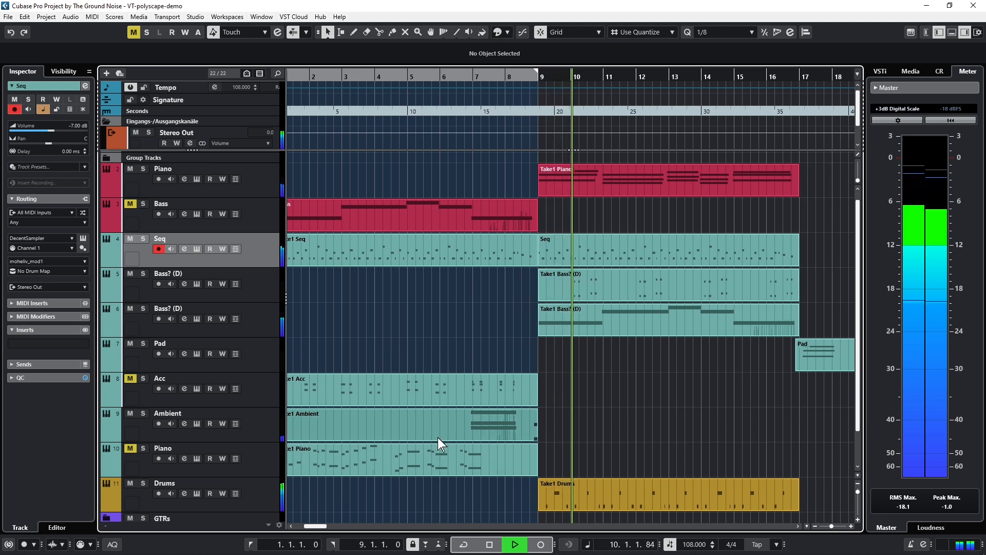
{"action": "left_click", "coordinate": [398, 418]}
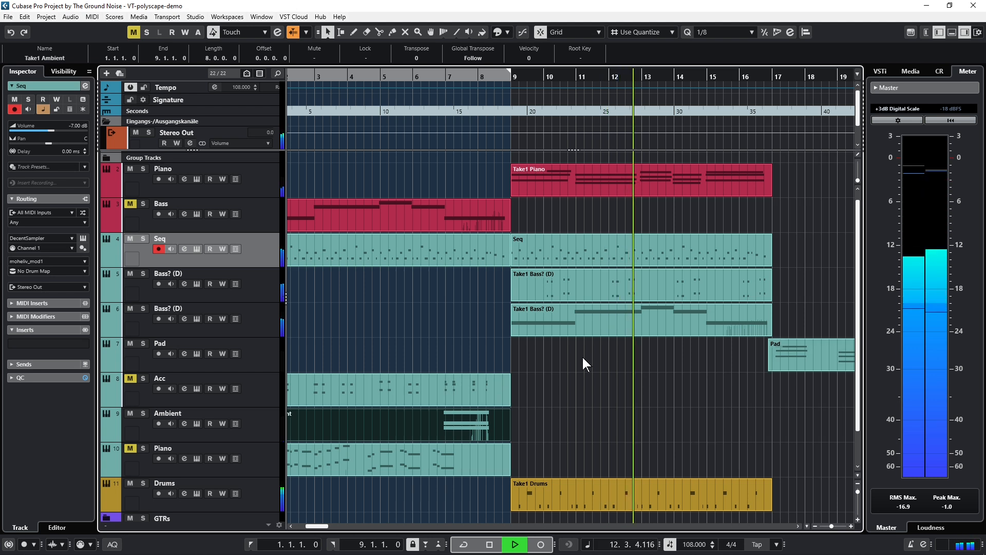
Mute the track 5 Take1 Bass? (D) part at bar 9 and stop playback
{"action": "left_click", "coordinate": [571, 284]}
{"action": "key", "text": "shift+m"}
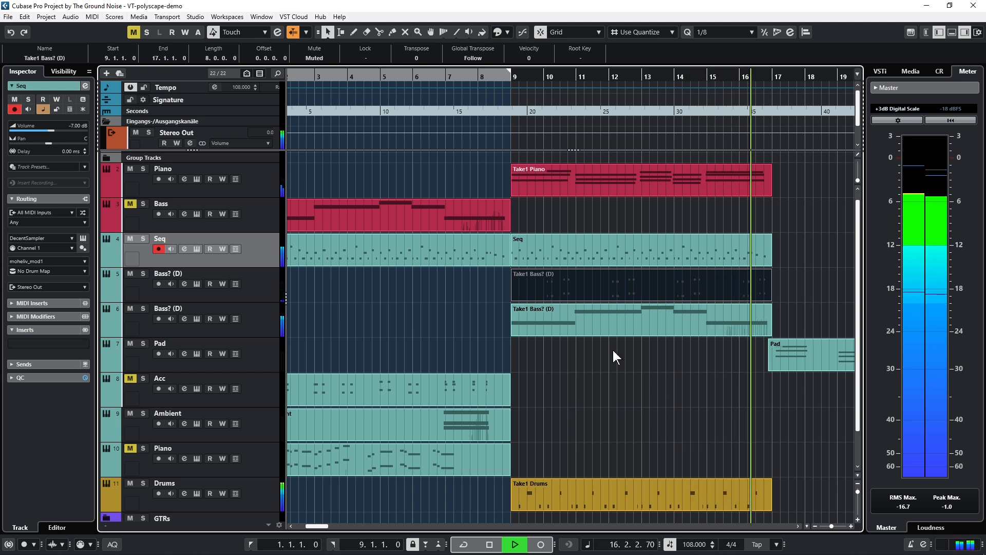
{"action": "key", "text": "space"}
Move the track 3 Bass part to bar 17 and duplicate the track 6 Bass? (D) and Drums parts into bars 17 to 25
{"action": "left_click_drag", "start_coordinate": [348, 214], "coordinate": [726, 215]}
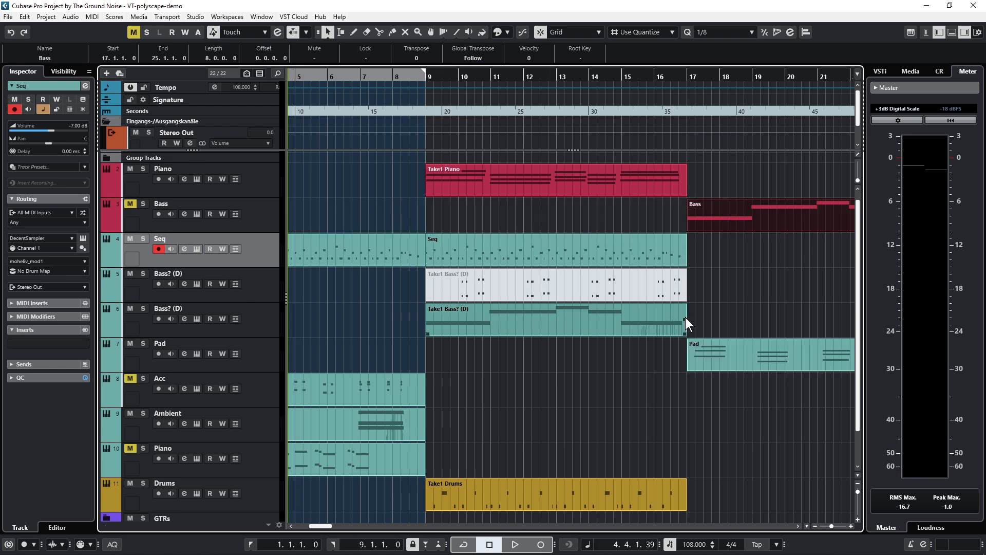
{"action": "left_click_drag", "start_coordinate": [686, 316], "coordinate": [691, 324]}
{"action": "scroll", "coordinate": [385, 308], "scroll_direction": "right", "scroll_amount": 3}
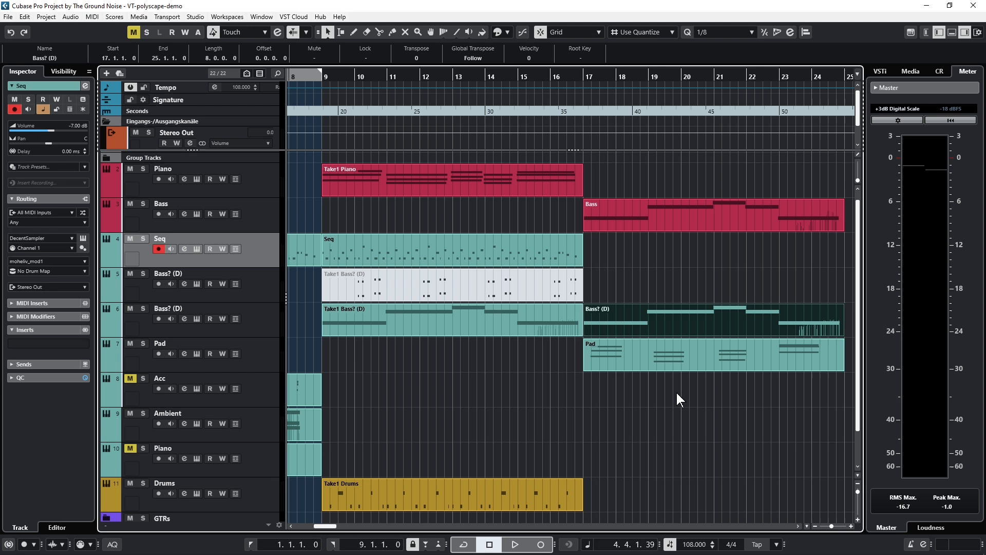
{"action": "left_click", "coordinate": [582, 495]}
{"action": "key", "text": "ctrl+d"}
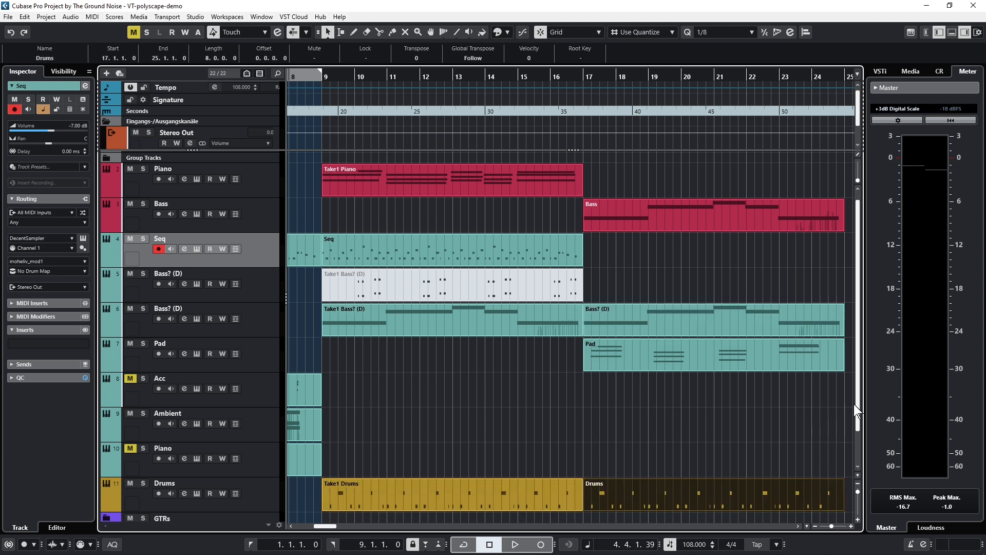
Open the Drums copy at bar 17 in the note editor and delete its F#1 note at 17.3
{"action": "left_click_drag", "start_coordinate": [853, 404], "coordinate": [858, 427]}
{"action": "scroll", "coordinate": [581, 380], "scroll_direction": "right", "scroll_amount": 5}
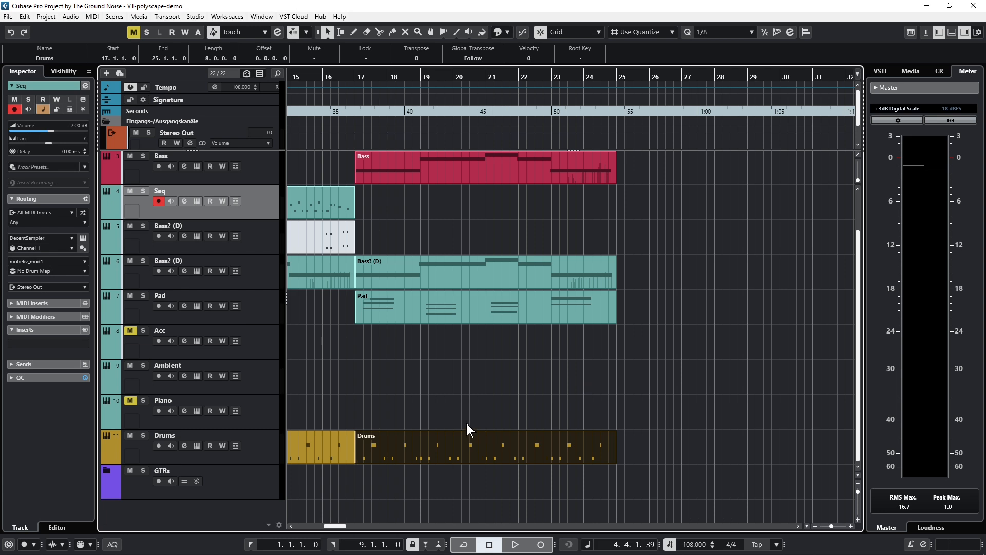
{"action": "key", "text": "ctrl+e"}
{"action": "left_click", "coordinate": [288, 380]}
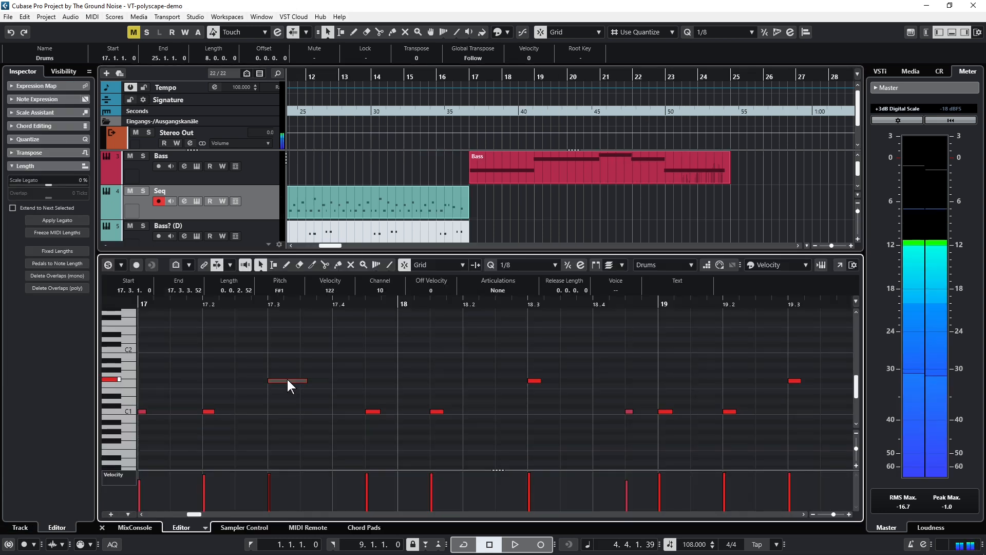
{"action": "key", "text": "Delete"}
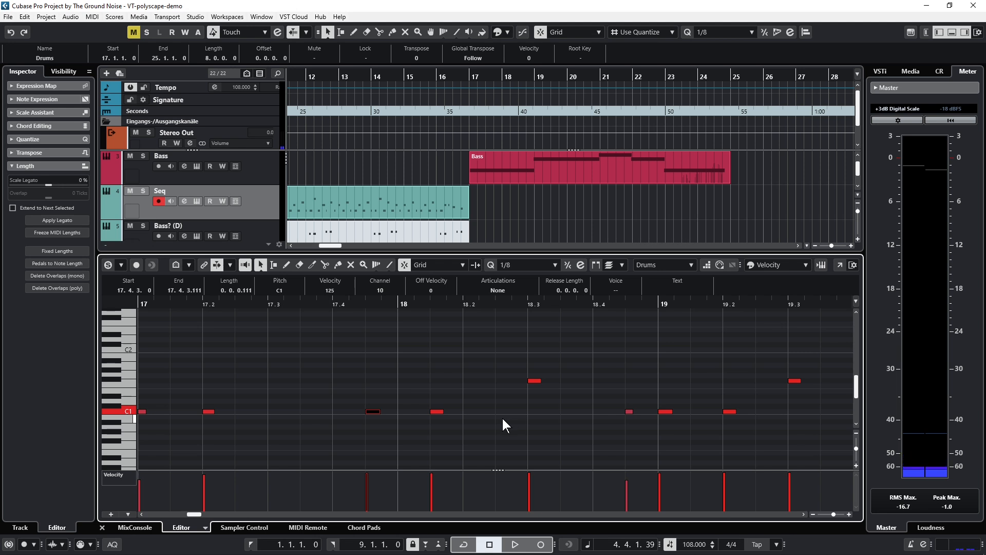
Delete the F#1 note at 19.3 in the copied Drums part
{"action": "scroll", "coordinate": [534, 394], "scroll_direction": "right", "scroll_amount": 2}
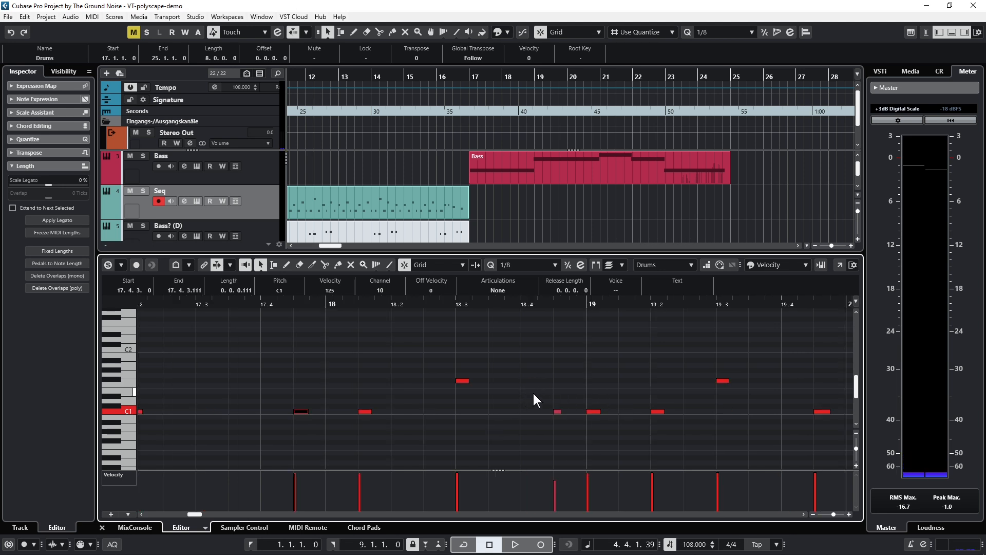
{"action": "scroll", "coordinate": [532, 392], "scroll_direction": "right", "scroll_amount": 4}
{"action": "left_click", "coordinate": [580, 381]}
{"action": "key", "text": "Delete"}
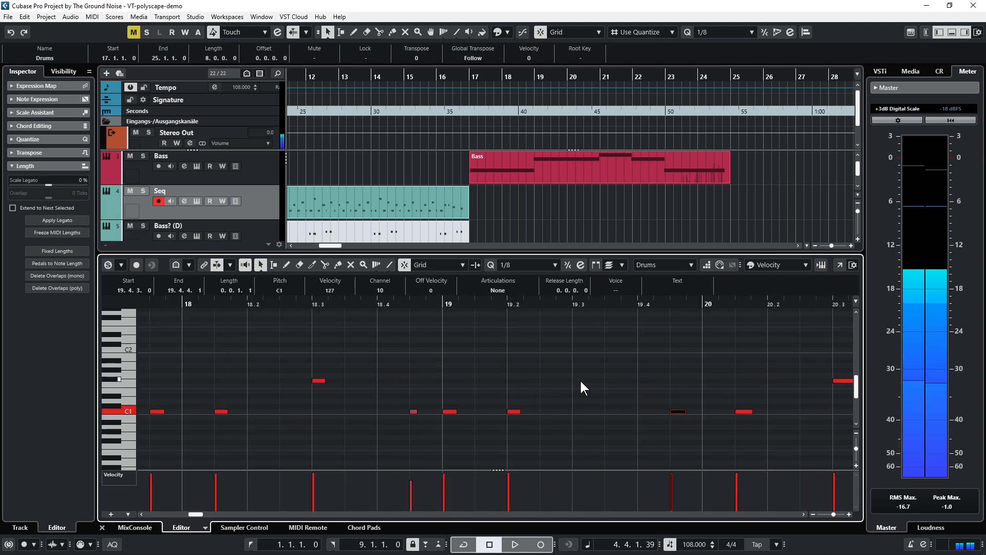
Delete the F#1 notes at 18.3 and 21.3 in the copied Drums part
{"action": "scroll", "coordinate": [580, 381], "scroll_direction": "left", "scroll_amount": 2}
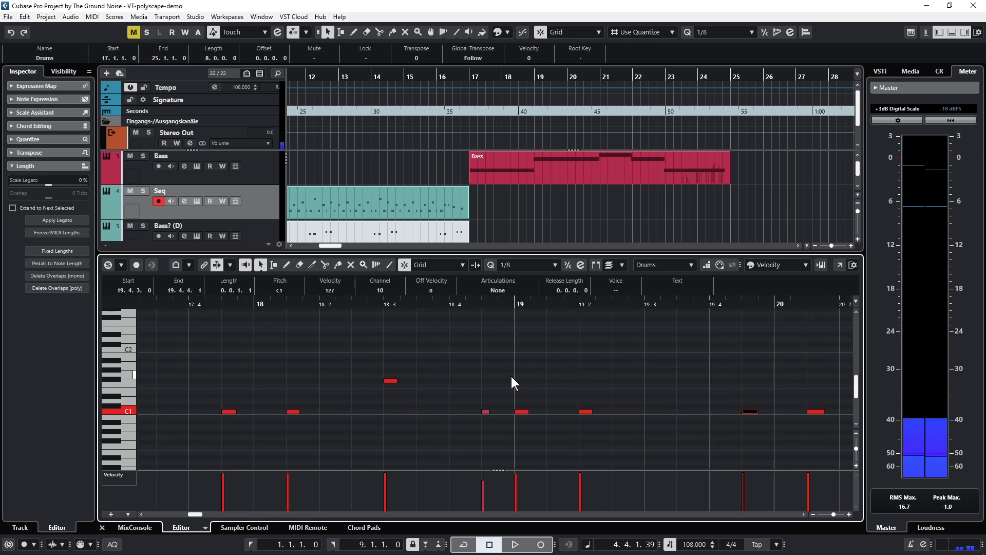
{"action": "left_click", "coordinate": [391, 381]}
{"action": "key", "text": "Delete"}
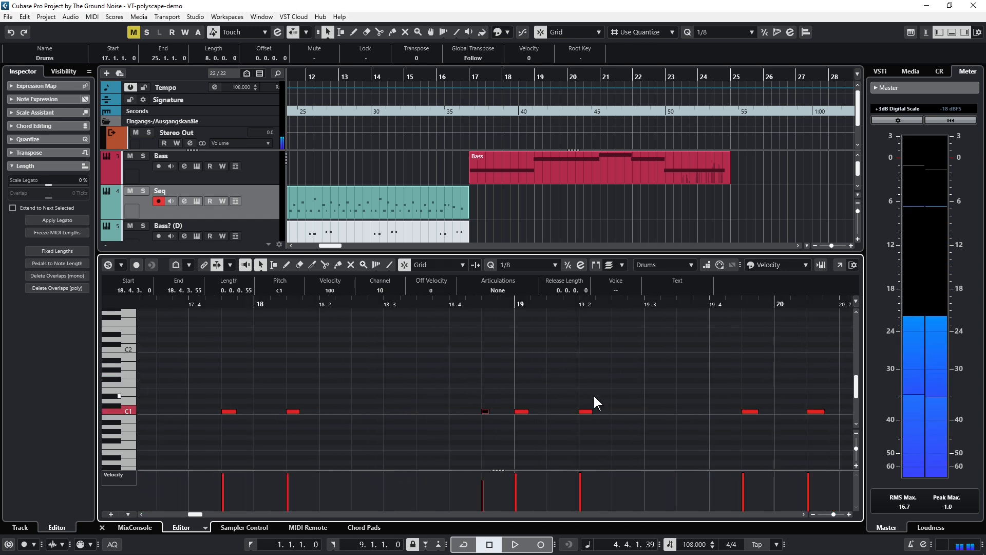
{"action": "scroll", "coordinate": [605, 377], "scroll_direction": "right", "scroll_amount": 12}
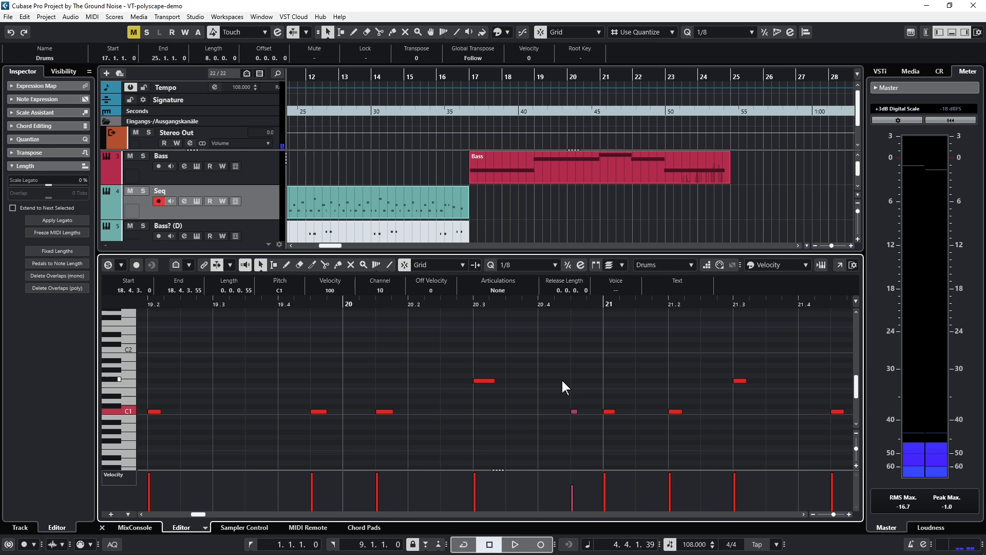
{"action": "scroll", "coordinate": [562, 381], "scroll_direction": "right", "scroll_amount": 6}
{"action": "left_click_drag", "start_coordinate": [508, 361], "coordinate": [733, 388]}
{"action": "key", "text": "Delete"}
Delete the F#1 note at 23.3 in the Drums copy and close the note editor
{"action": "scroll", "coordinate": [688, 382], "scroll_direction": "right", "scroll_amount": 6}
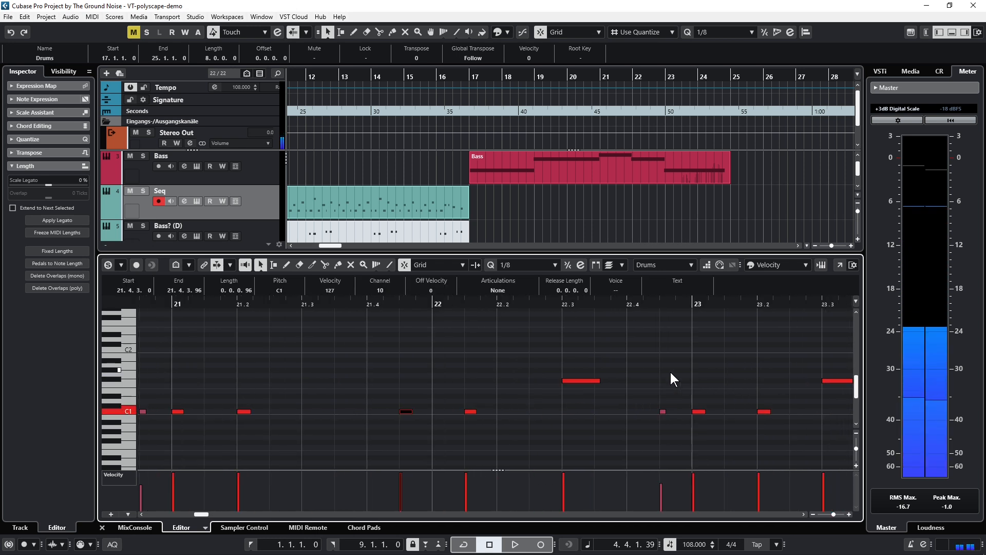
{"action": "scroll", "coordinate": [669, 369], "scroll_direction": "right", "scroll_amount": 4}
{"action": "left_click_drag", "start_coordinate": [669, 369], "coordinate": [726, 394]}
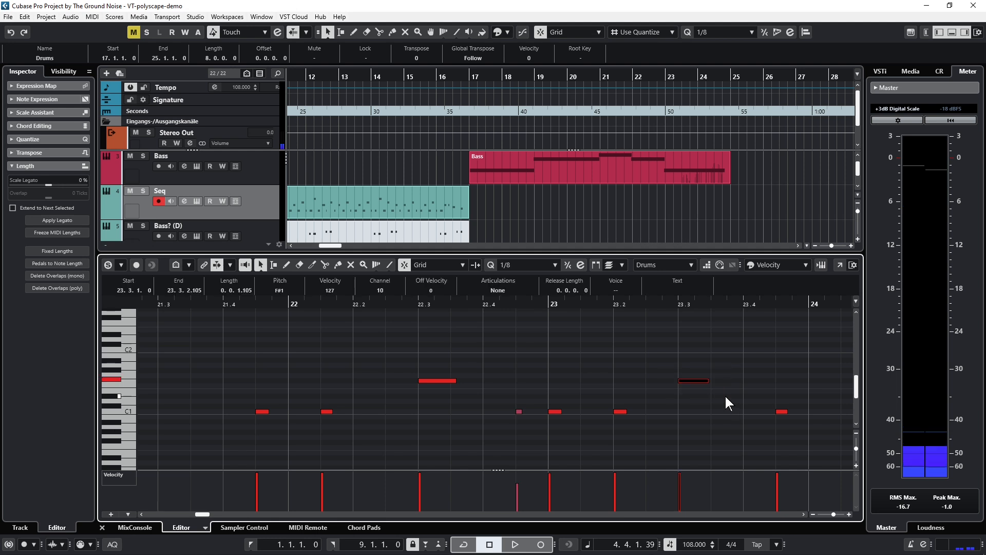
{"action": "key", "text": "Delete"}
{"action": "key", "text": "Right"}
{"action": "scroll", "coordinate": [698, 384], "scroll_direction": "right", "scroll_amount": 3}
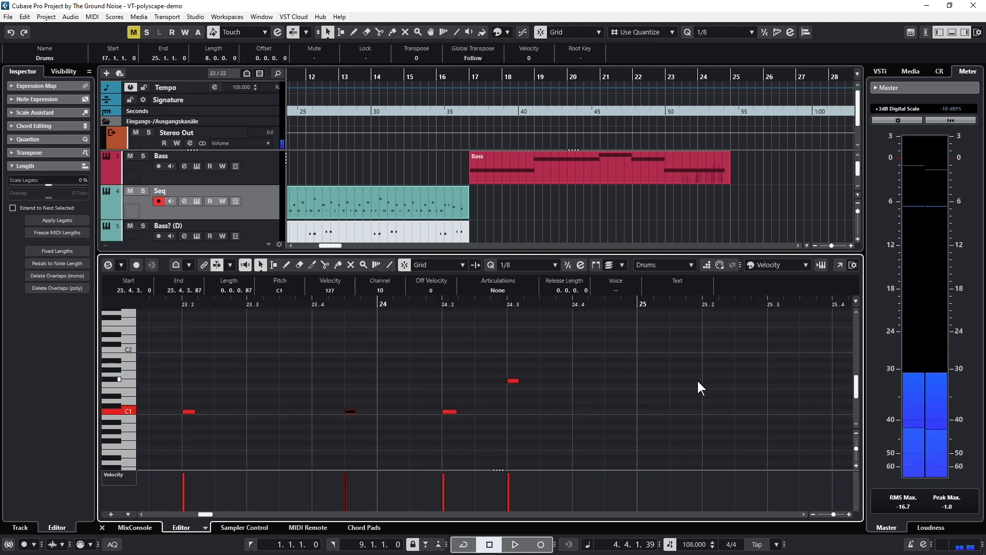
{"action": "key", "text": "ctrl+e"}
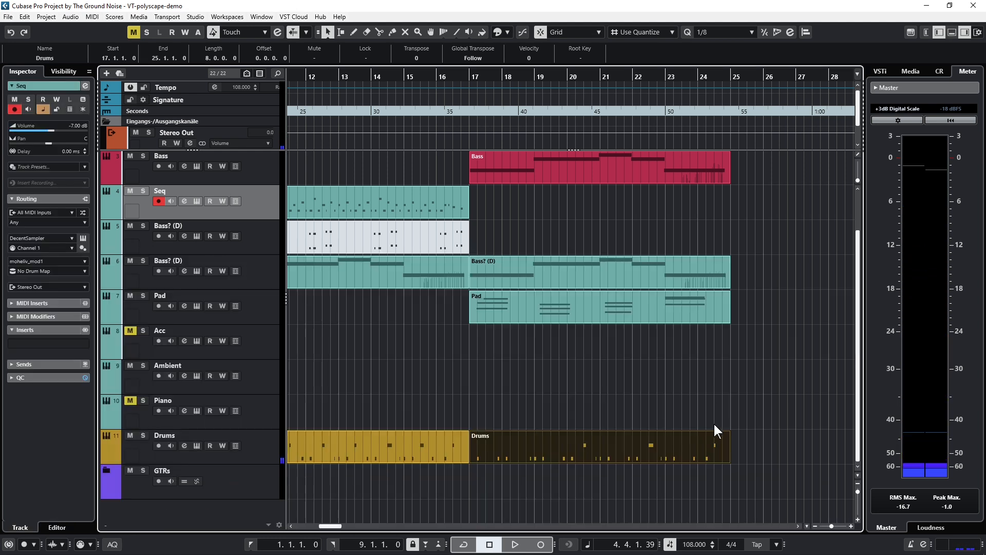
Duplicate the track 9 Ambient part from bar 1 to bar 17
{"action": "scroll", "coordinate": [535, 384], "scroll_direction": "left", "scroll_amount": 3}
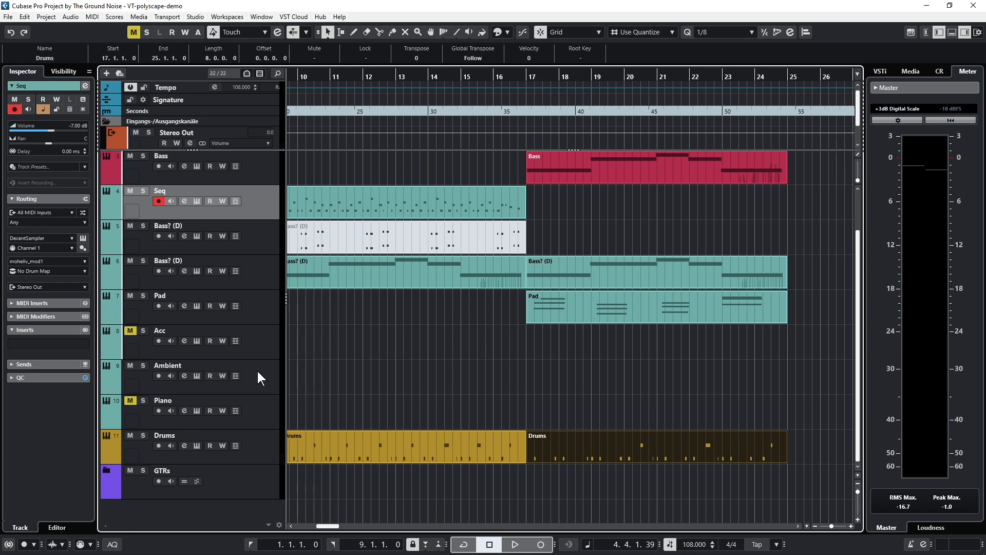
{"action": "scroll", "coordinate": [463, 347], "scroll_direction": "left", "scroll_amount": 10}
{"action": "scroll", "coordinate": [463, 346], "scroll_direction": "right", "scroll_amount": 5}
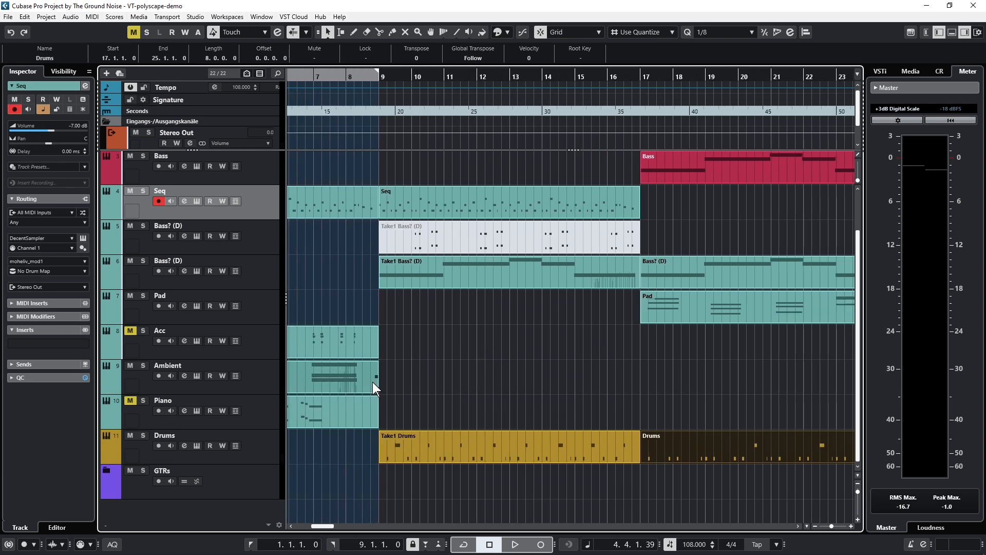
{"action": "left_click_drag", "start_coordinate": [643, 378], "coordinate": [660, 381]}
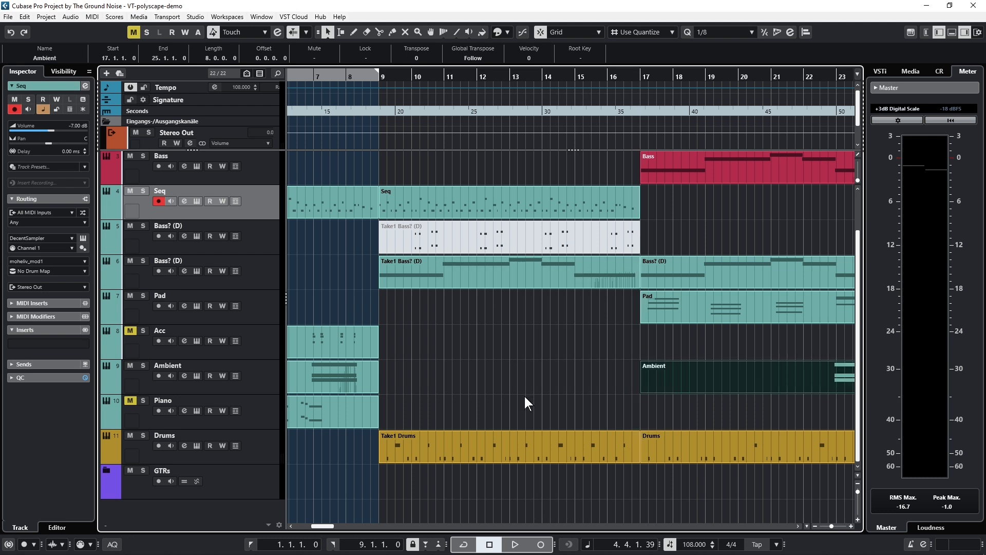
Play the arrangement from the end of bar 8 through the bar 17 section, select the track 6 Bass? (D) track and stop playback
{"action": "key", "text": "space"}
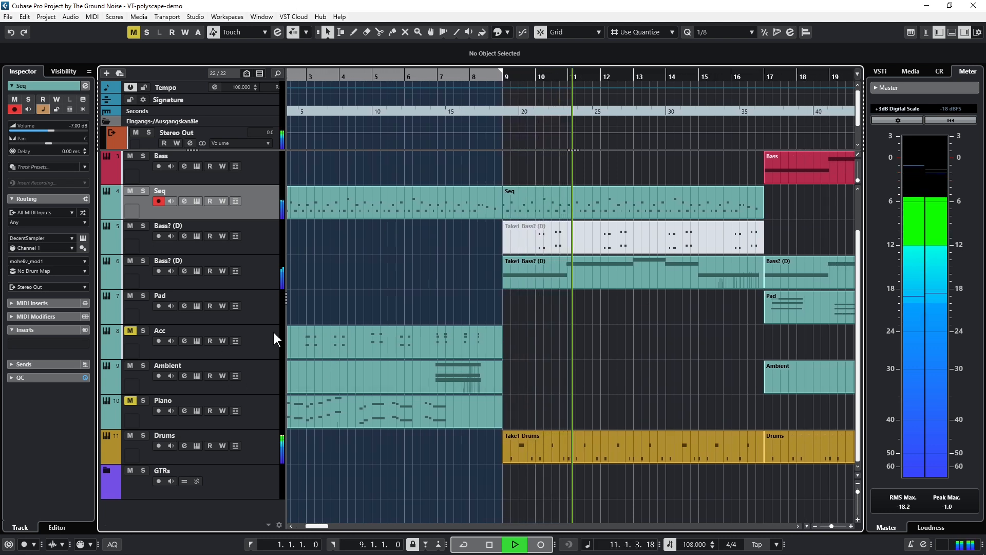
{"action": "left_click", "coordinate": [261, 272]}
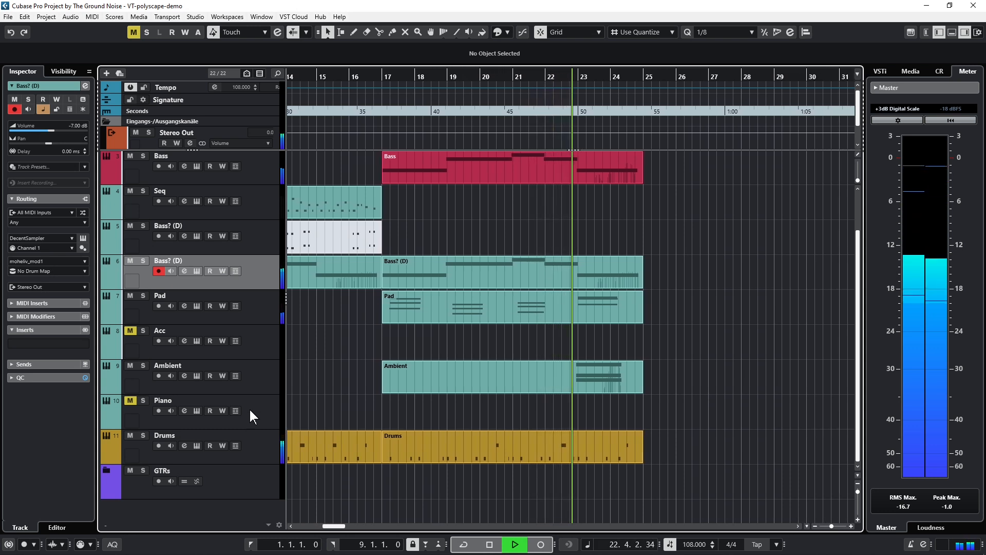
{"action": "key", "text": "space"}
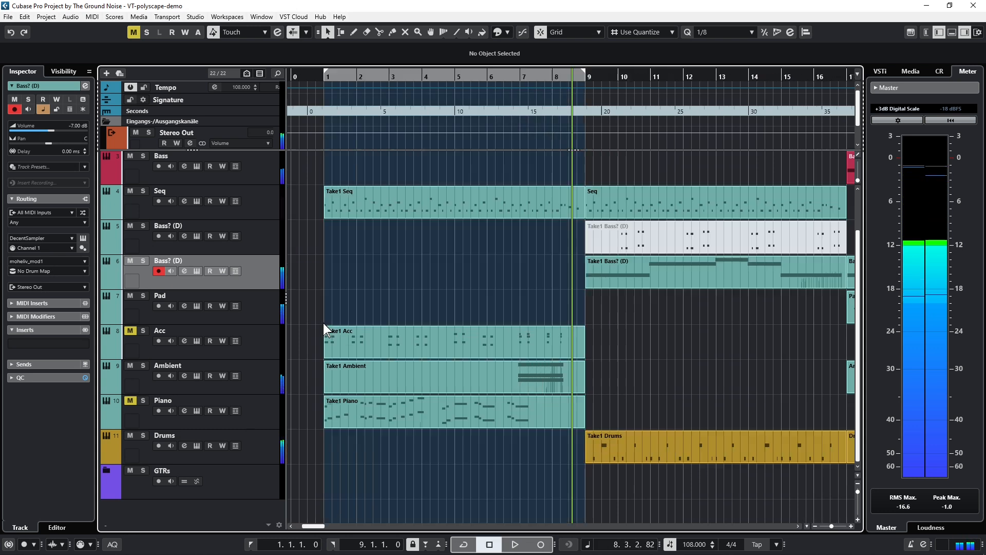
Move the muted track 5 Take1 Bass? (D) part from bar 9 to bar 17 and unmute it
{"action": "left_click_drag", "start_coordinate": [829, 237], "coordinate": [611, 239]}
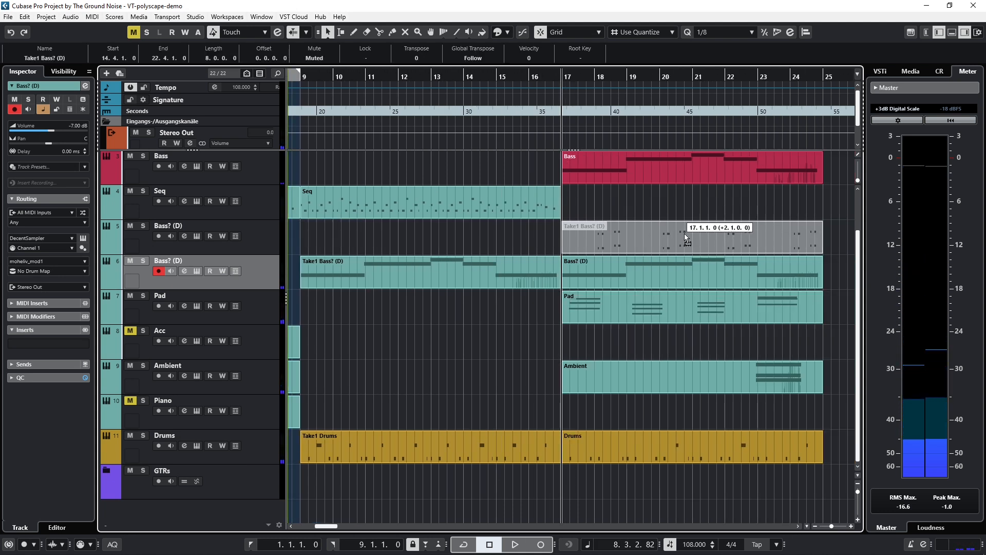
{"action": "key", "text": "7"}
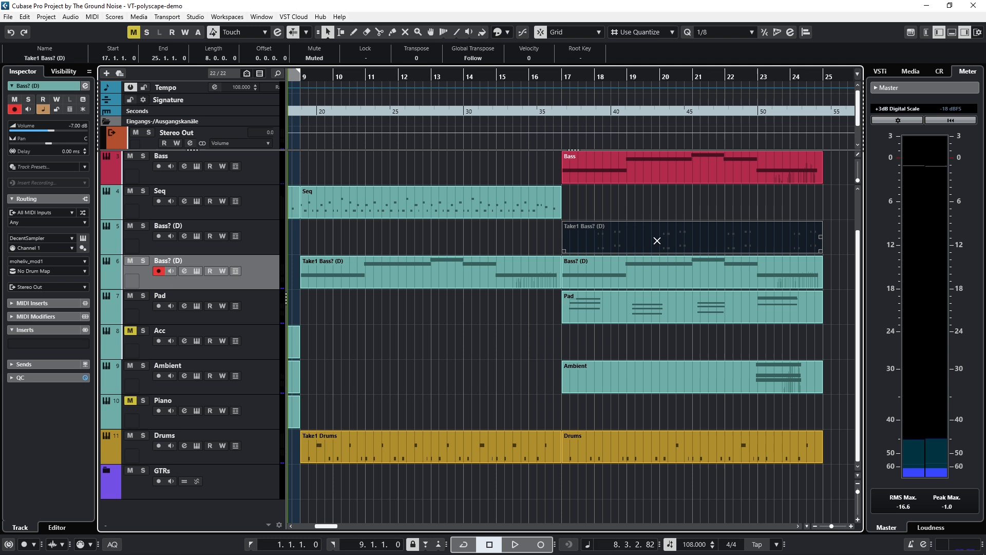
{"action": "left_click", "coordinate": [579, 240]}
{"action": "left_click", "coordinate": [505, 244]}
Set the track 5 Bass? (D) volume to -5 dB while playing the bar 17 section, and stop playback at bar 25
{"action": "key", "text": "space"}
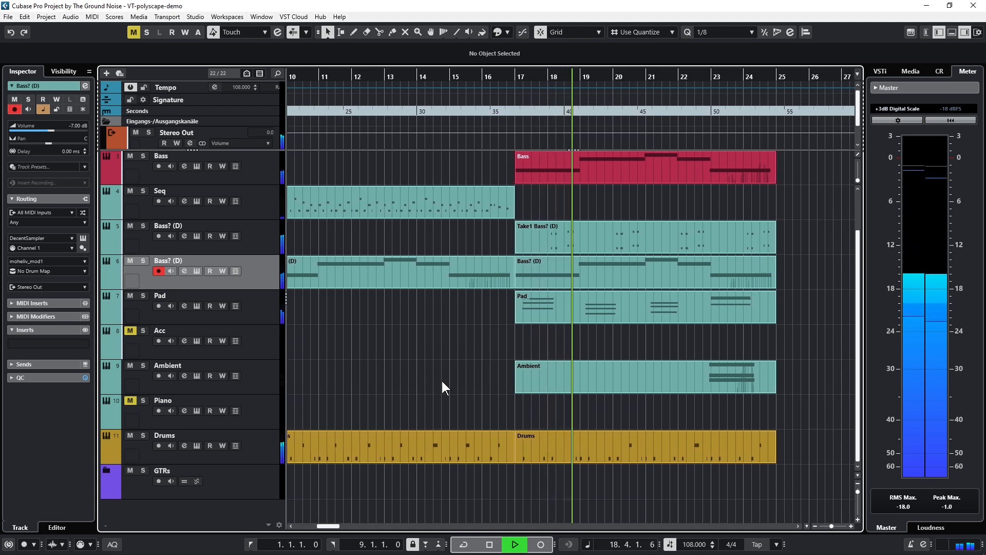
{"action": "left_click", "coordinate": [167, 235]}
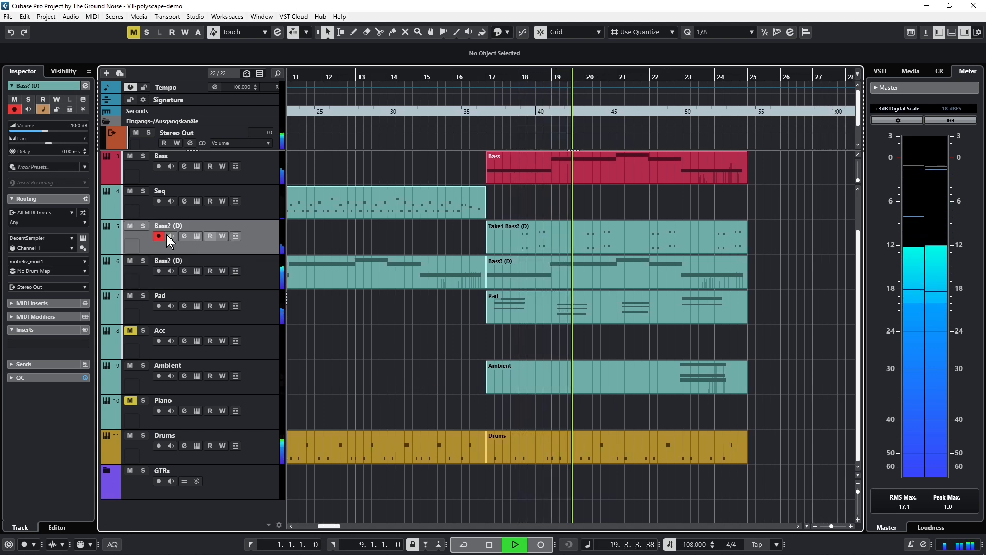
{"action": "double_click", "coordinate": [71, 125]}
{"action": "type", "text": "-5"}
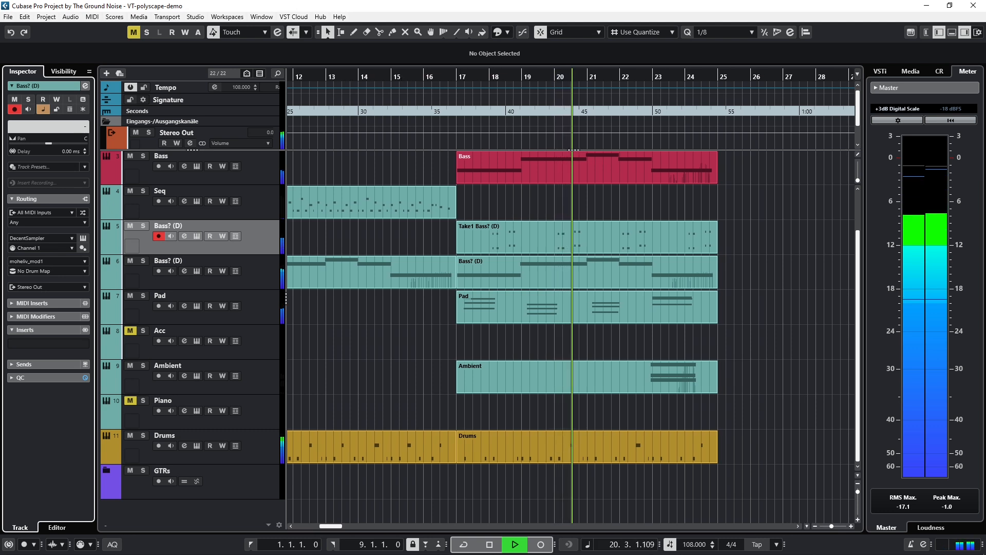
{"action": "key", "text": "Return"}
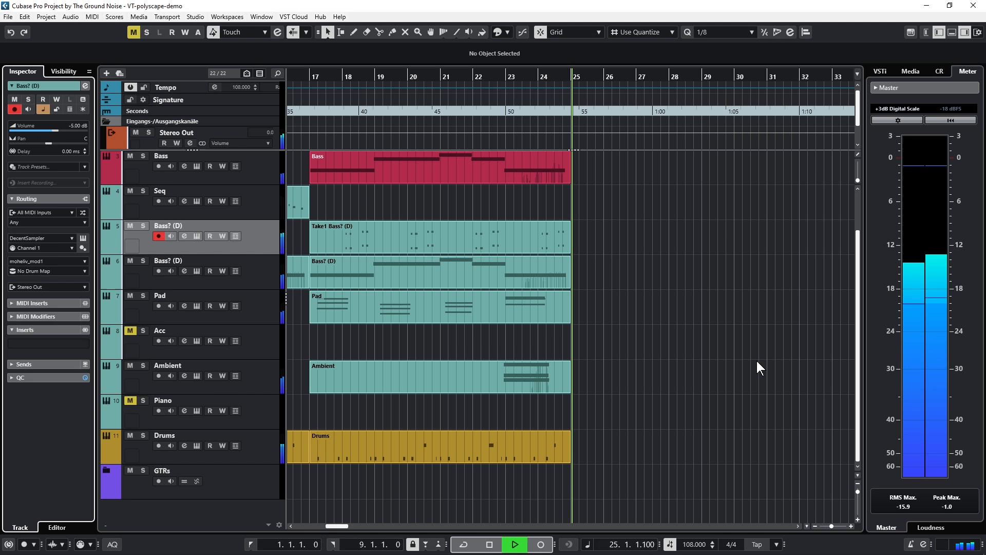
{"action": "key", "text": "space"}
Move the Take1 Piano part on track 10 to bar 25 and unmute the track
{"action": "left_click_drag", "start_coordinate": [731, 414], "coordinate": [737, 414]}
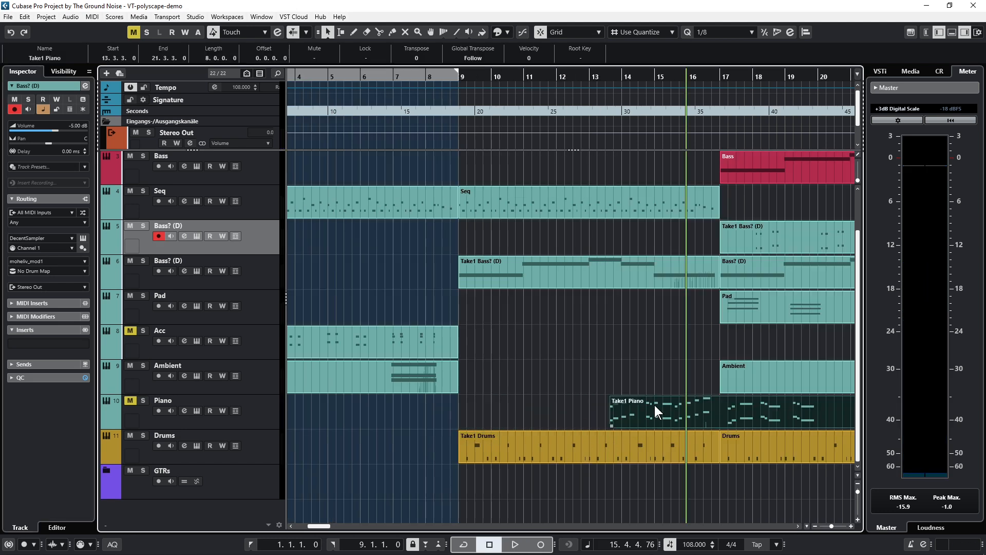
{"action": "scroll", "coordinate": [576, 385], "scroll_direction": "right", "scroll_amount": 5}
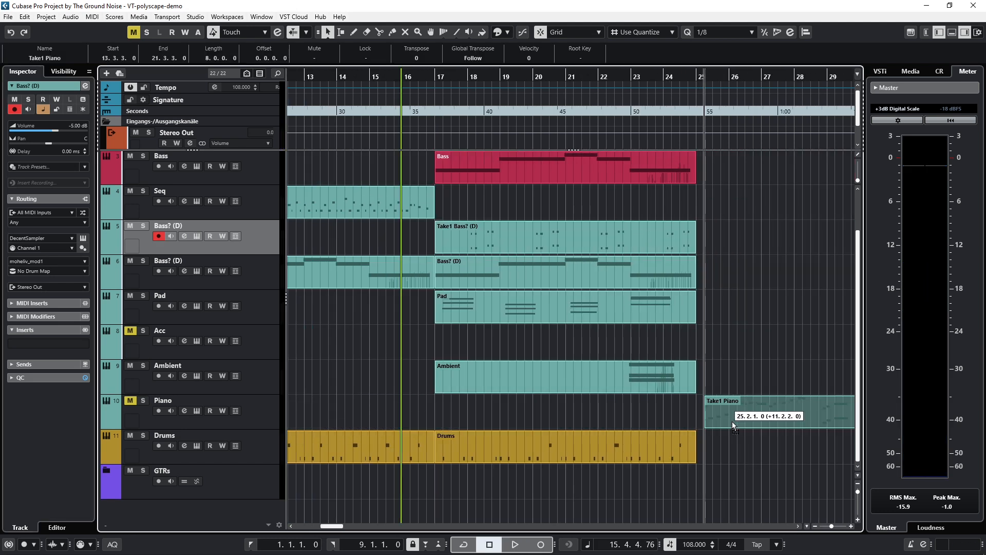
{"action": "left_click_drag", "start_coordinate": [724, 419], "coordinate": [725, 418]}
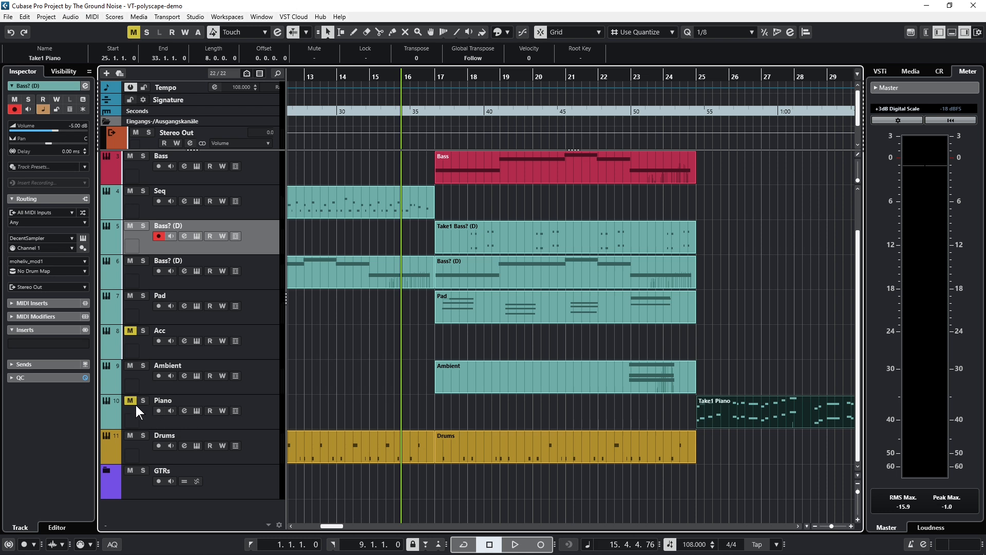
{"action": "left_click", "coordinate": [657, 415]}
Play the transition into the piano section at bar 25 and stop playback
{"action": "key", "text": "space"}
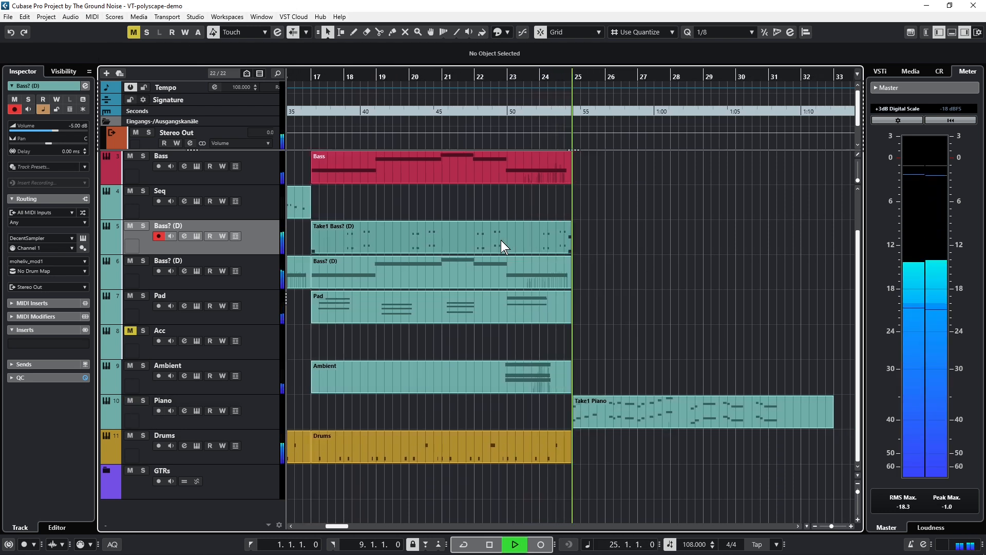
{"action": "left_click_drag", "start_coordinate": [856, 248], "coordinate": [862, 210]}
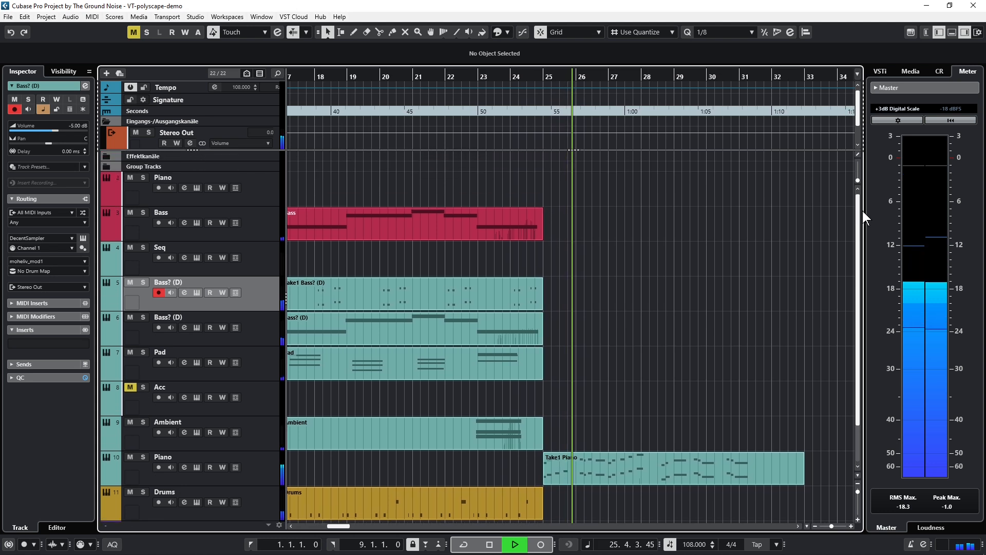
{"action": "key", "text": "space"}
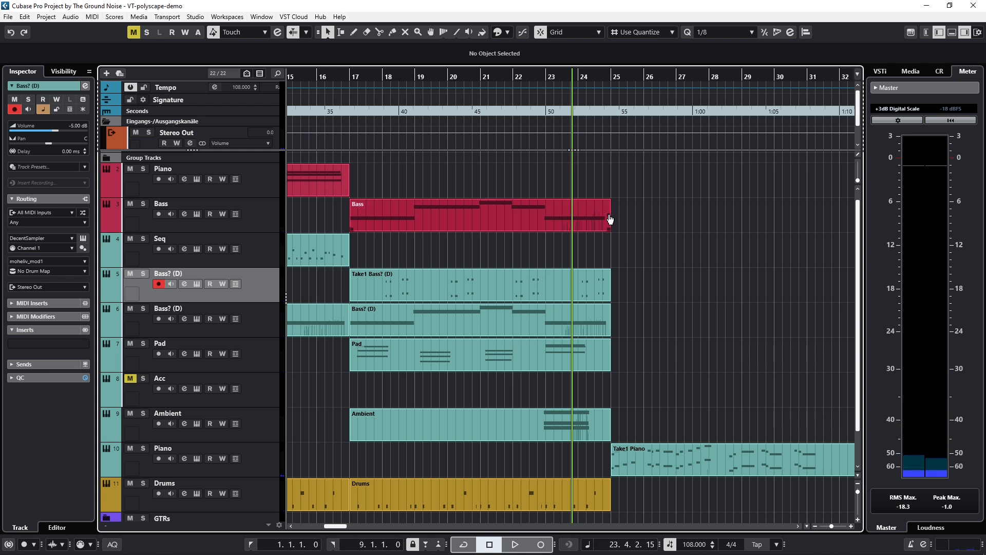
Duplicate the track 3 Bass, track 7 Pad and track 5 Bass? (D) parts from bar 17 into bars 25 to 33
{"action": "left_click_drag", "start_coordinate": [610, 217], "coordinate": [615, 220]}
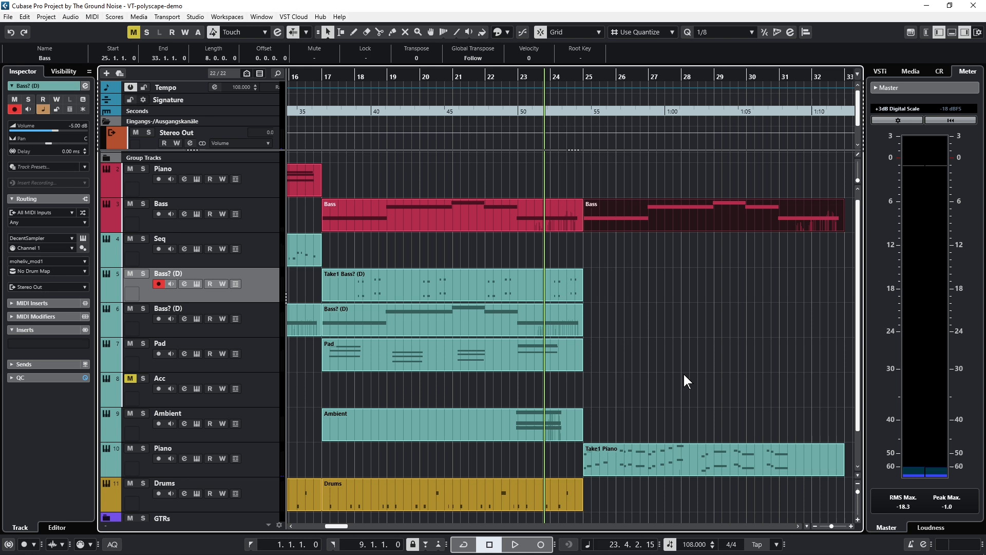
{"action": "mouse_move", "coordinate": [581, 356]}
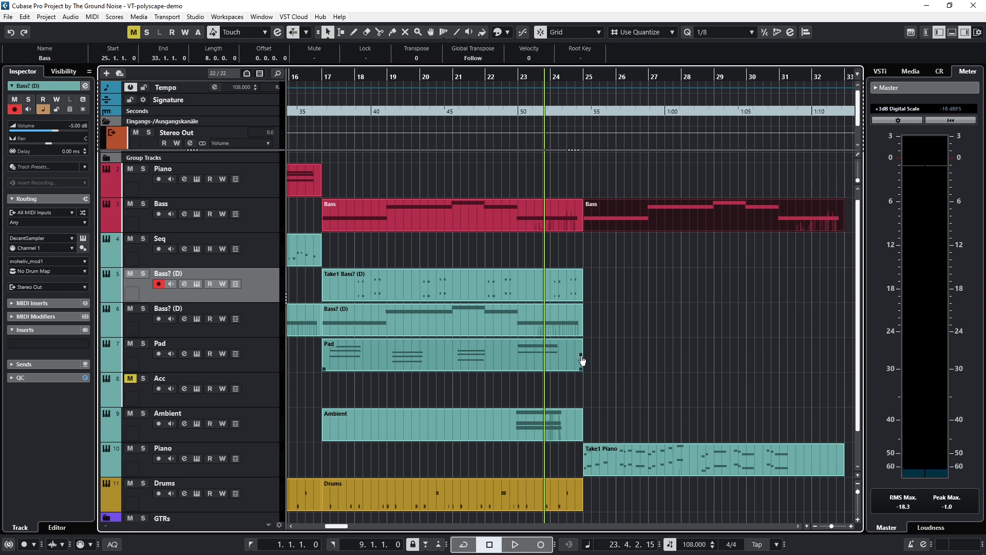
{"action": "left_click_drag", "start_coordinate": [582, 357], "coordinate": [586, 356]}
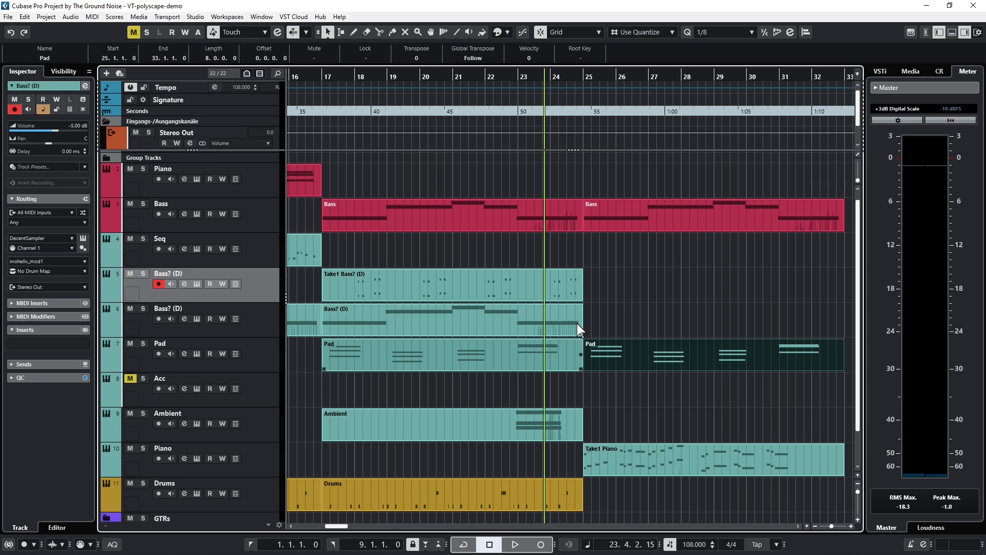
{"action": "mouse_move", "coordinate": [581, 288]}
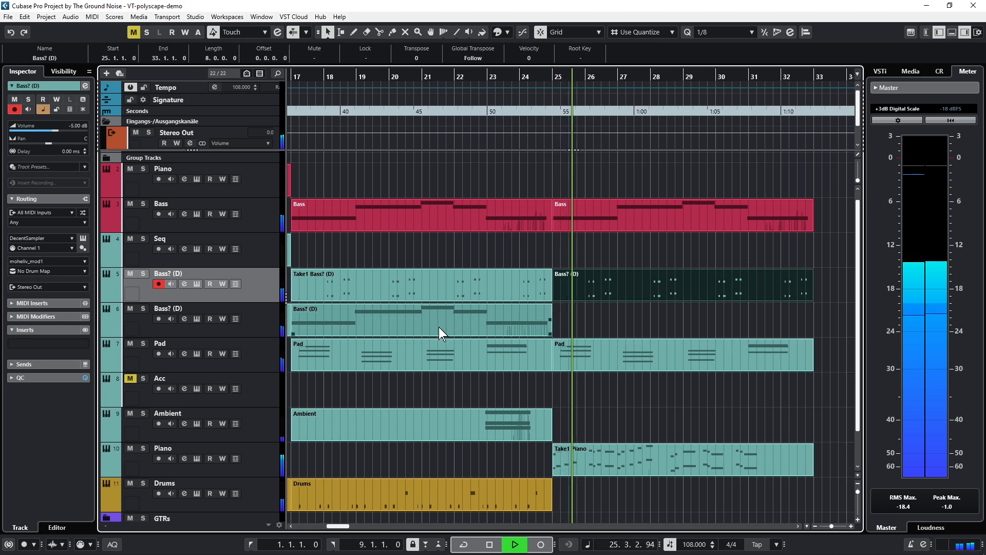
Return to the full arrangement, play the bar 25 section up to bar 31 and stop playback
{"action": "double_click", "coordinate": [410, 288]}
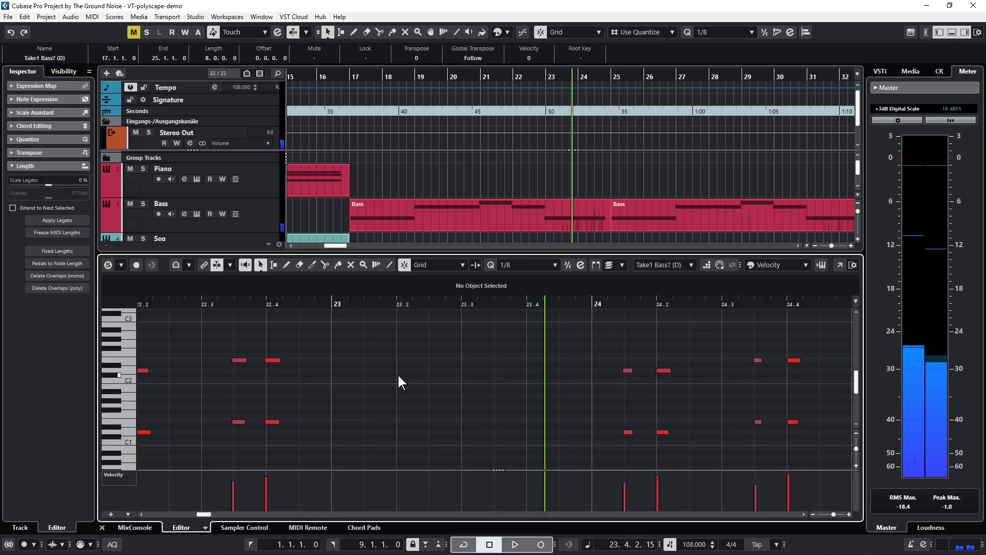
{"action": "key", "text": "Return"}
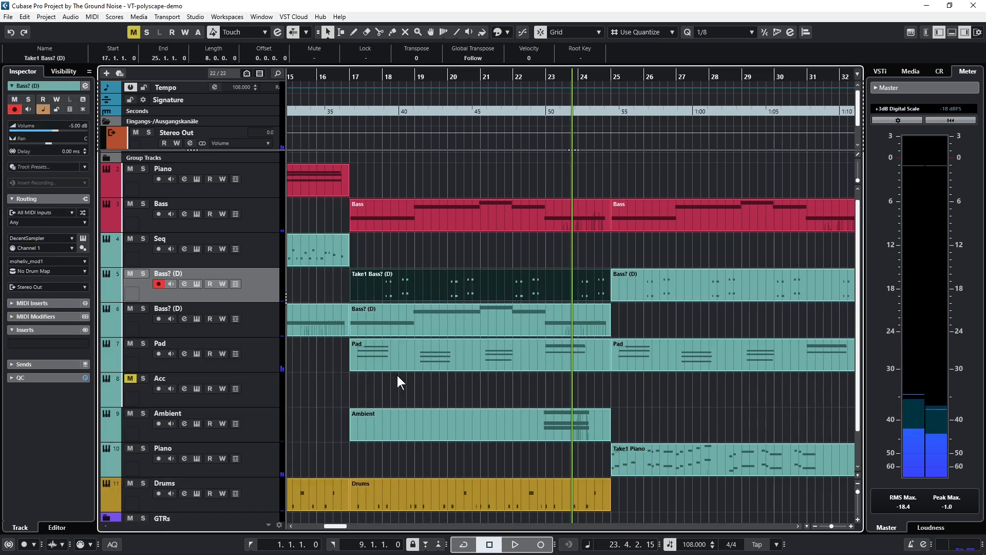
{"action": "key", "text": "space"}
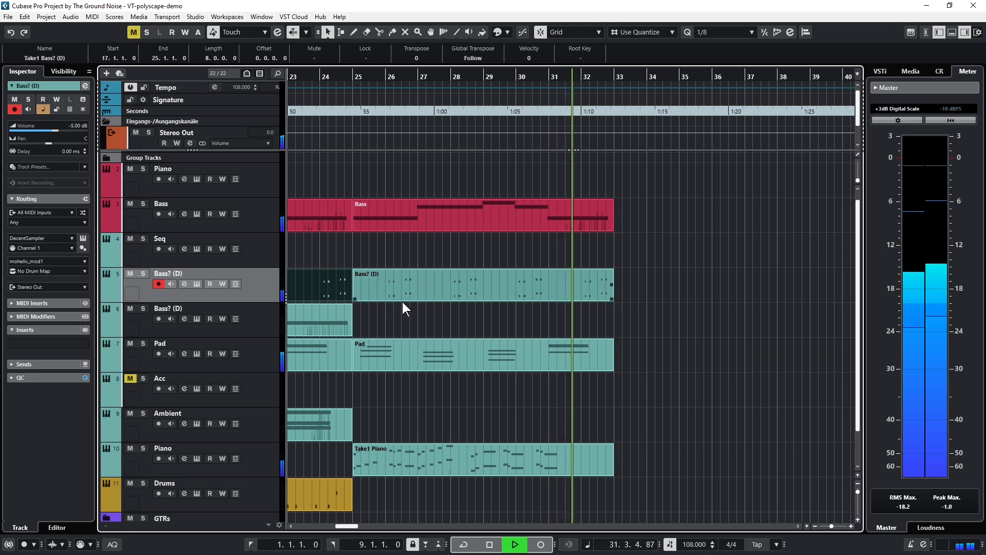
{"action": "key", "text": "space"}
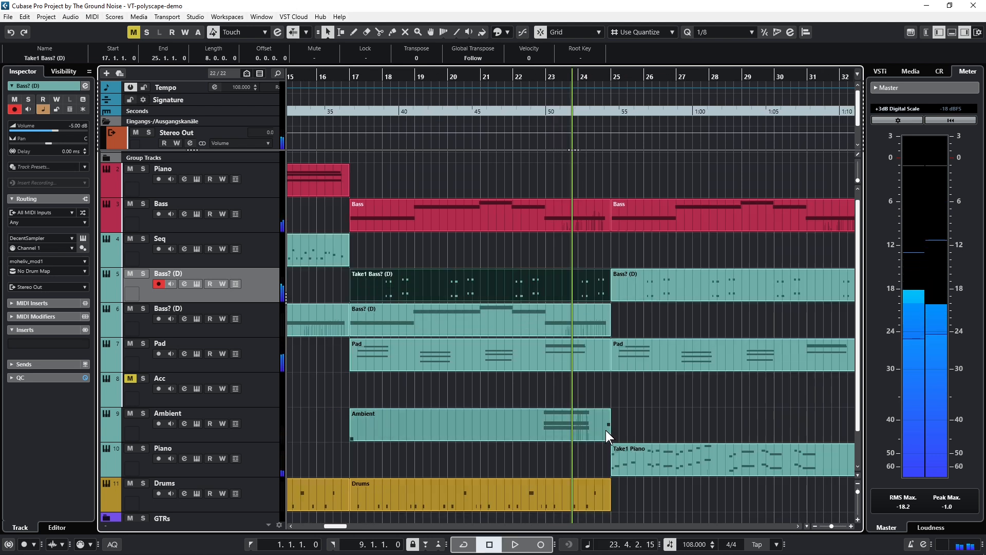
Copy the Ambient and track 2 Piano parts to bar 25, trim the track 5 Bass? (D) copy to start at bar 31, and play
{"action": "left_click_drag", "start_coordinate": [609, 430], "coordinate": [616, 439]}
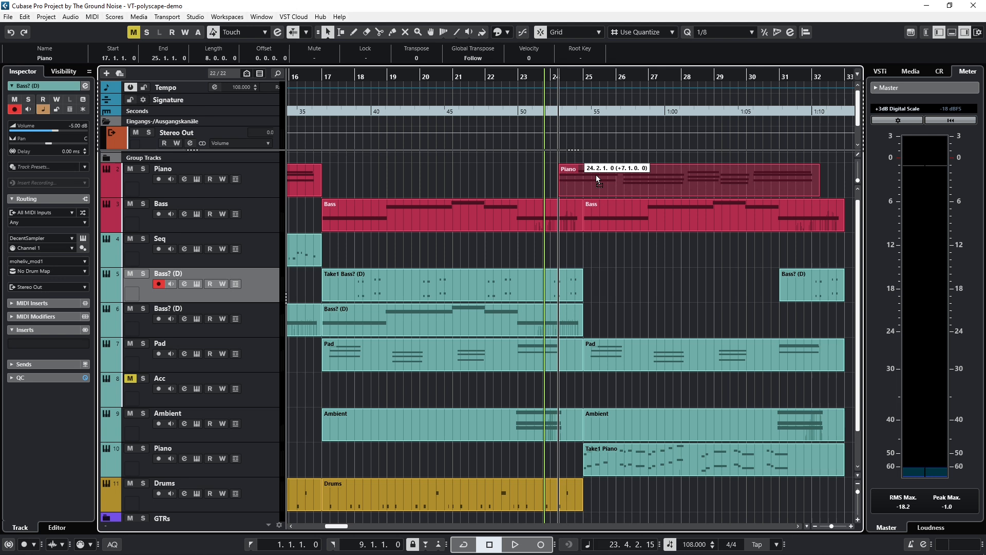
{"action": "left_click_drag", "start_coordinate": [596, 175], "coordinate": [607, 174]}
{"action": "key", "text": "space"}
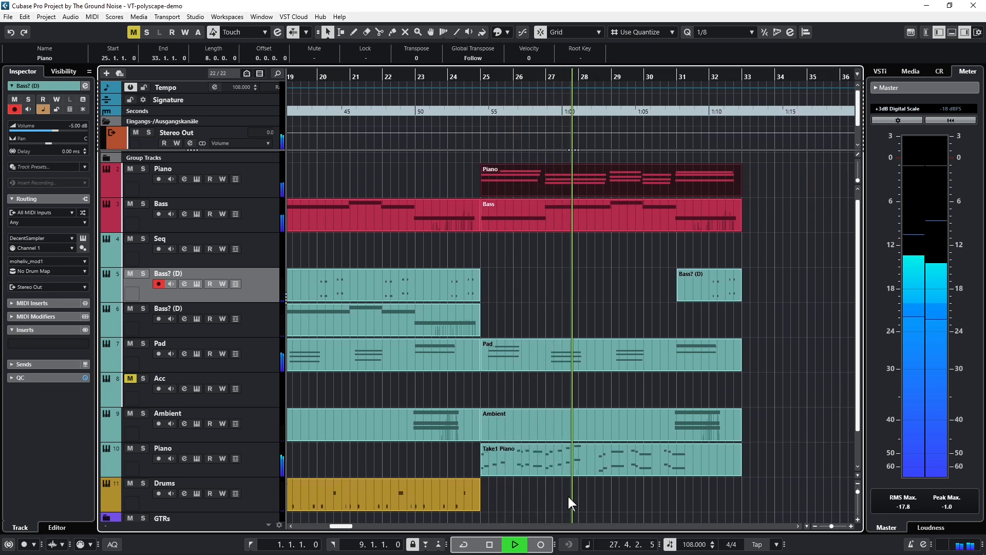
Listen to the bar 25 section through to bar 32 and stop playback
{"action": "scroll", "coordinate": [858, 396], "scroll_direction": "down", "scroll_amount": 2}
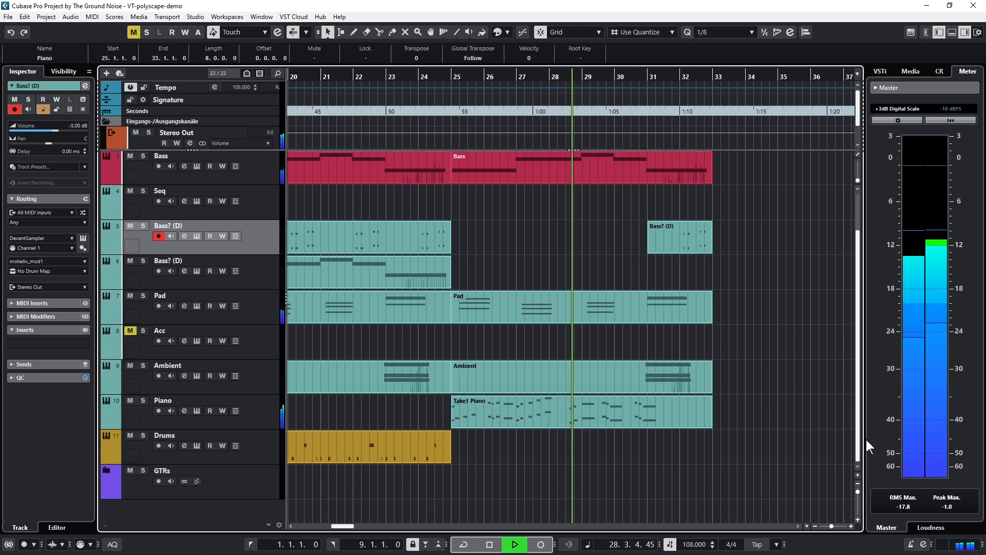
{"action": "scroll", "coordinate": [864, 405], "scroll_direction": "up", "scroll_amount": 2}
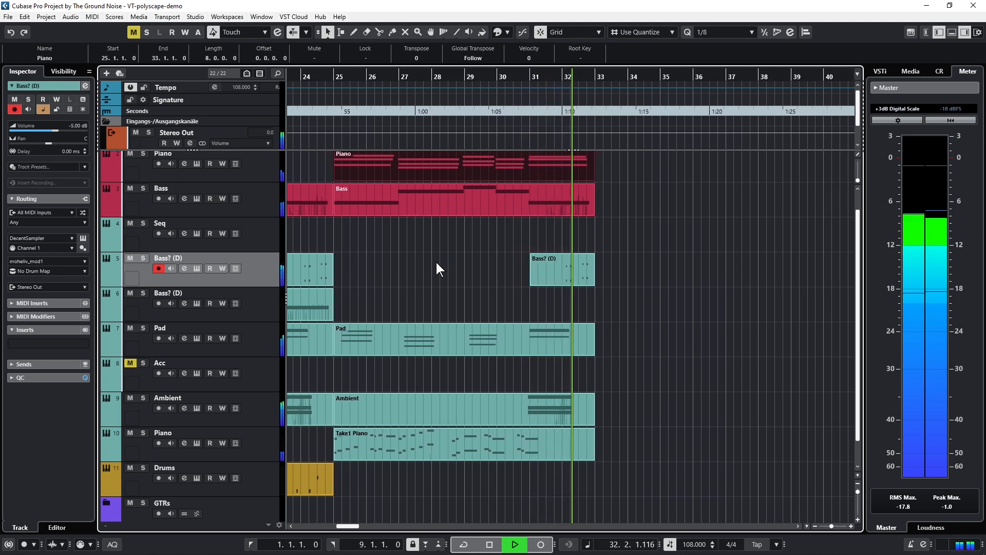
{"action": "key", "text": "space"}
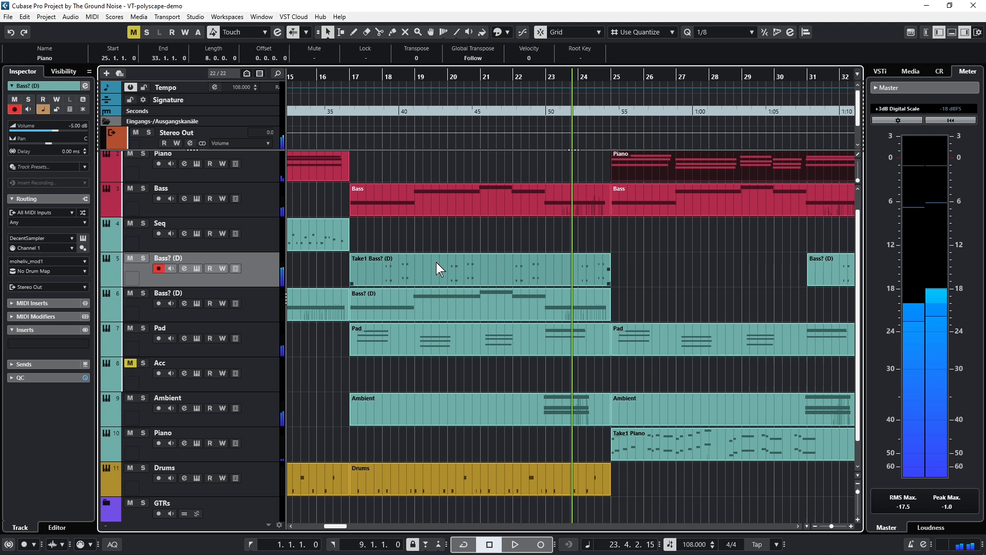
Copy the Drums part from bar 9 so that it starts at bar 33
{"action": "left_click", "coordinate": [435, 479]}
{"action": "left_click", "coordinate": [302, 481]}
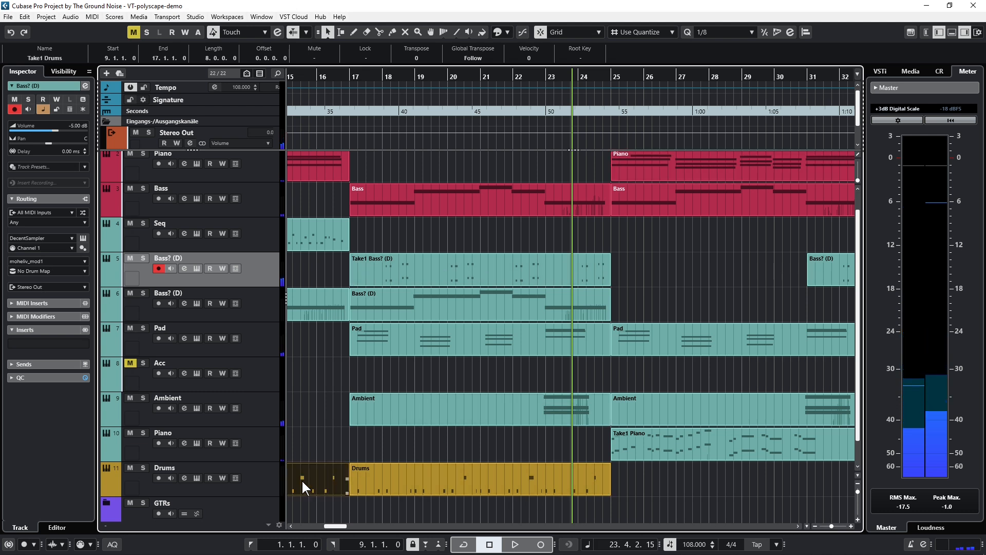
{"action": "left_click_drag", "start_coordinate": [302, 481], "coordinate": [844, 482]}
{"action": "left_click_drag", "start_coordinate": [655, 482], "coordinate": [853, 481]}
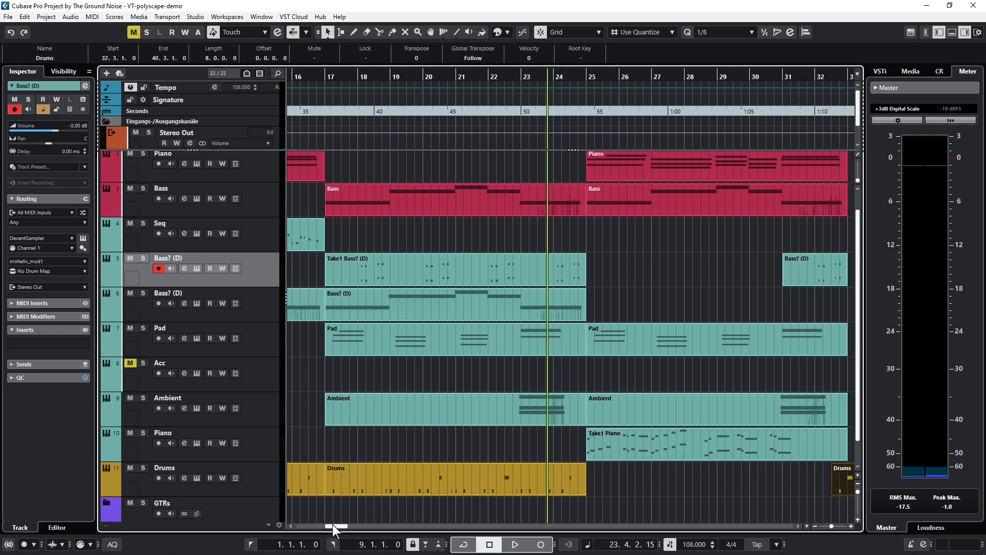
{"action": "left_click_drag", "start_coordinate": [335, 526], "coordinate": [343, 527]}
{"action": "left_click_drag", "start_coordinate": [638, 477], "coordinate": [641, 476]}
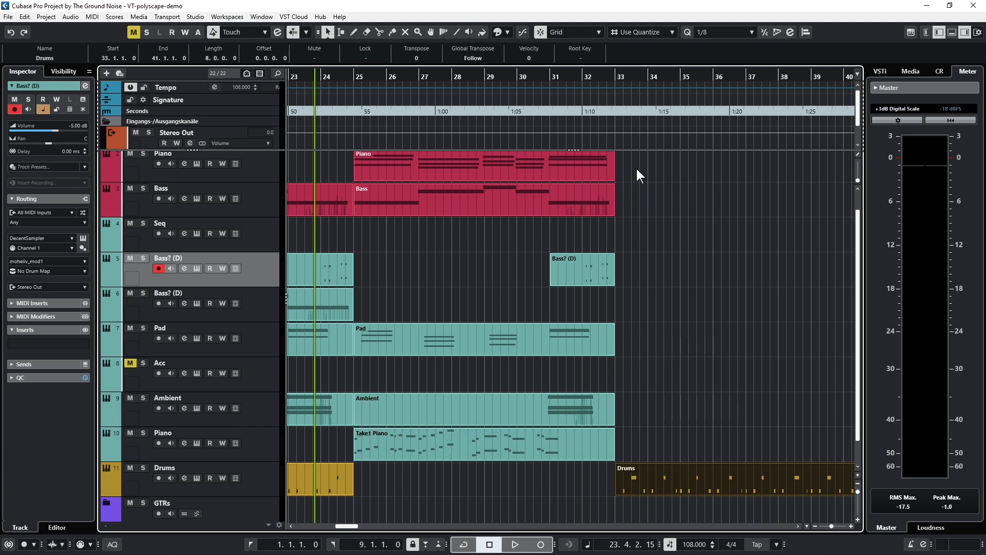
Duplicate the Ambient, Bass and both Piano parts from bar 25 into bars 33 to 41
{"action": "left_click", "coordinate": [613, 444]}
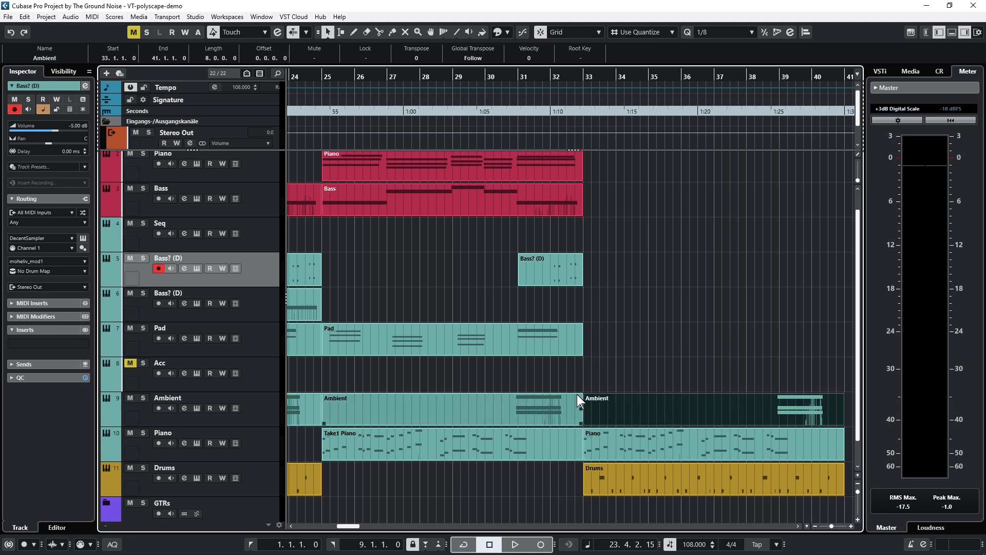
{"action": "scroll", "coordinate": [463, 360], "scroll_direction": "right", "scroll_amount": 4}
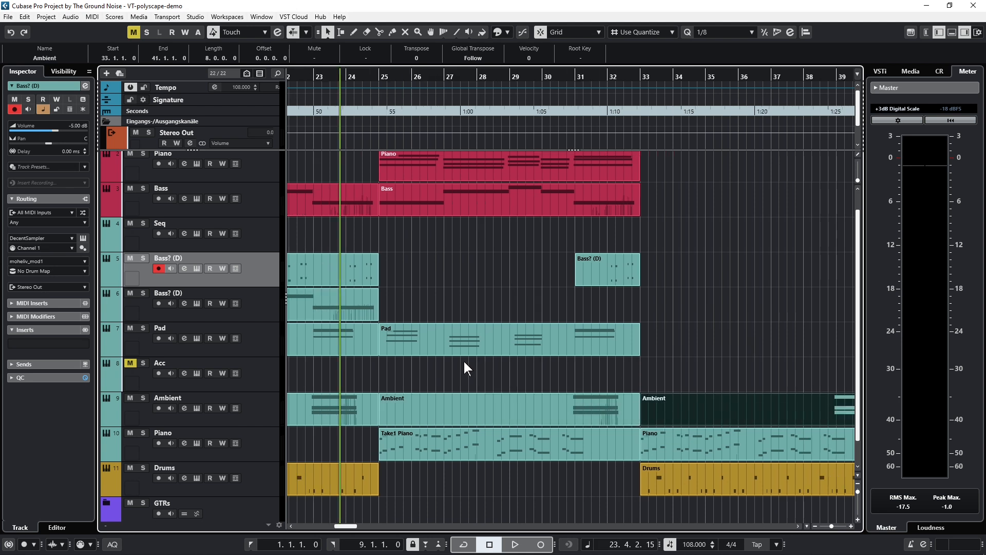
{"action": "left_click", "coordinate": [580, 166]}
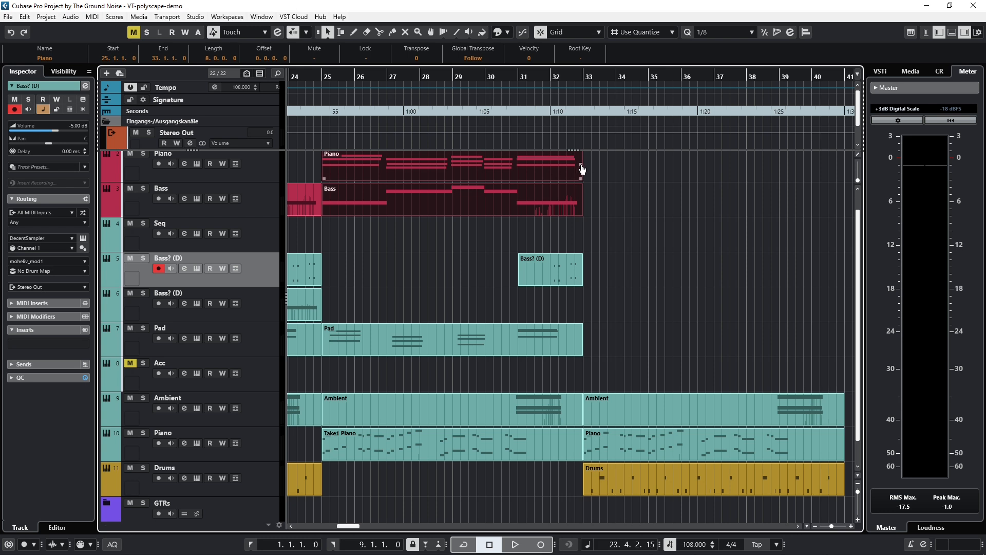
{"action": "left_click_drag", "start_coordinate": [582, 169], "coordinate": [586, 171]}
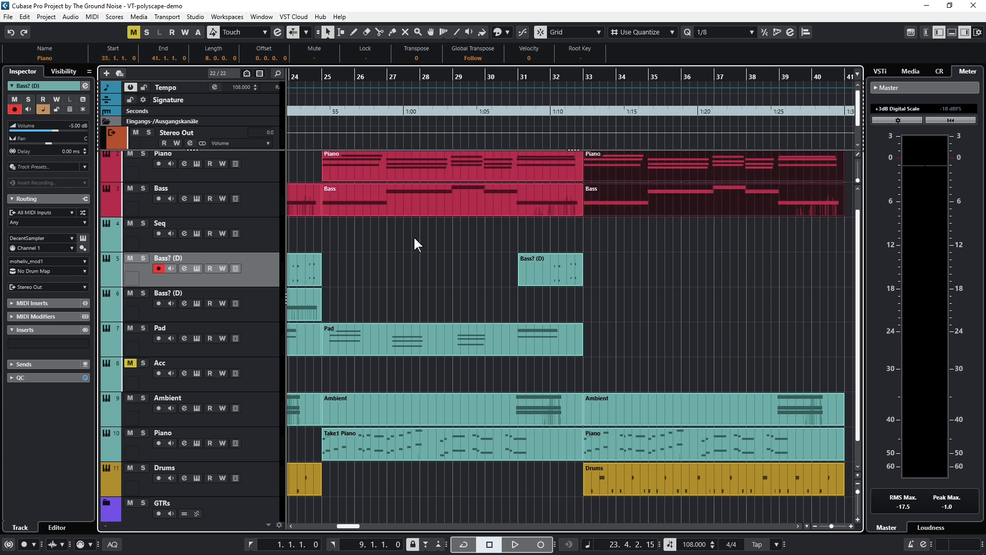
Copy the track 6 Bass? (D) part from bar 17 to bar 33 and play the start of that section
{"action": "scroll", "coordinate": [414, 237], "scroll_direction": "left", "scroll_amount": 6}
{"action": "scroll", "coordinate": [414, 238], "scroll_direction": "right", "scroll_amount": 5}
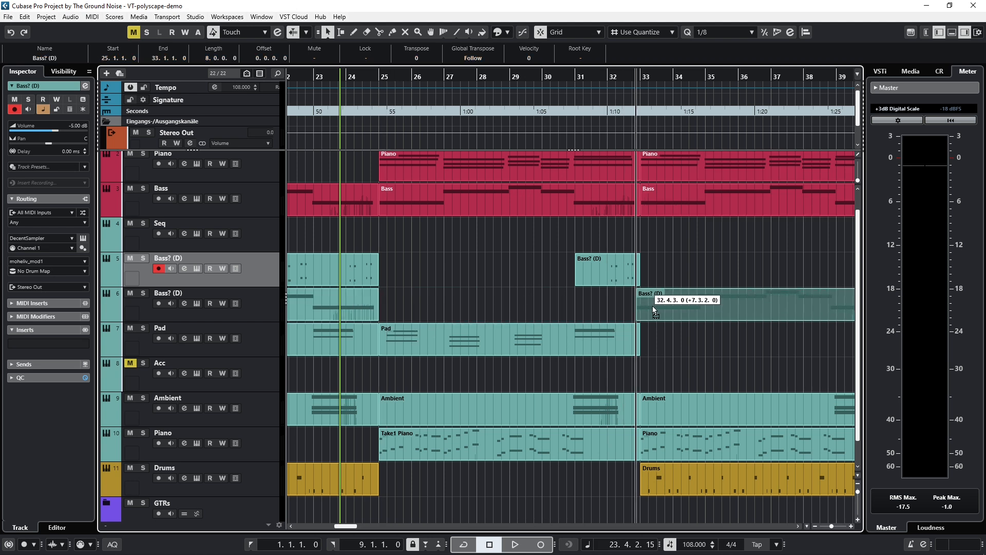
{"action": "left_click_drag", "start_coordinate": [652, 306], "coordinate": [655, 306]}
{"action": "key", "text": "space"}
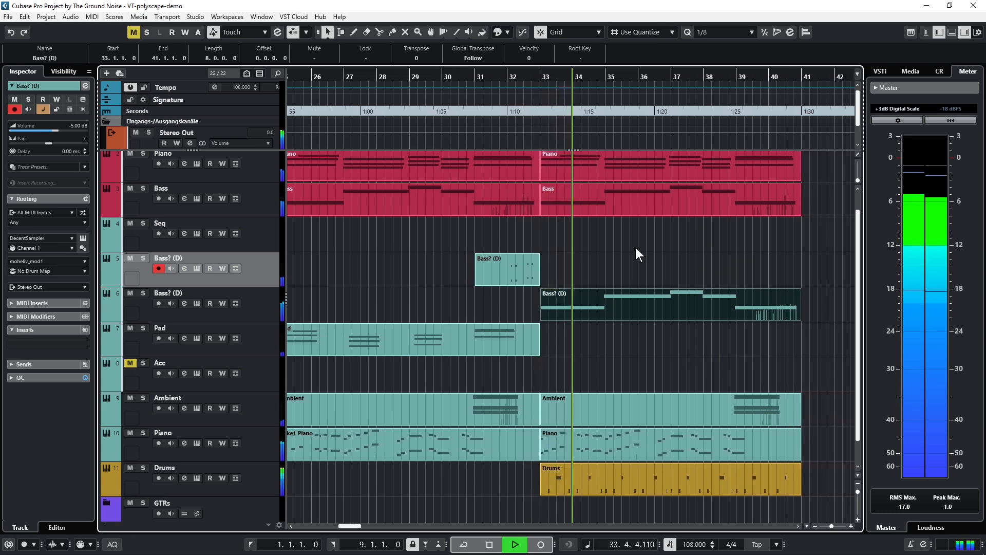
{"action": "key", "text": "space"}
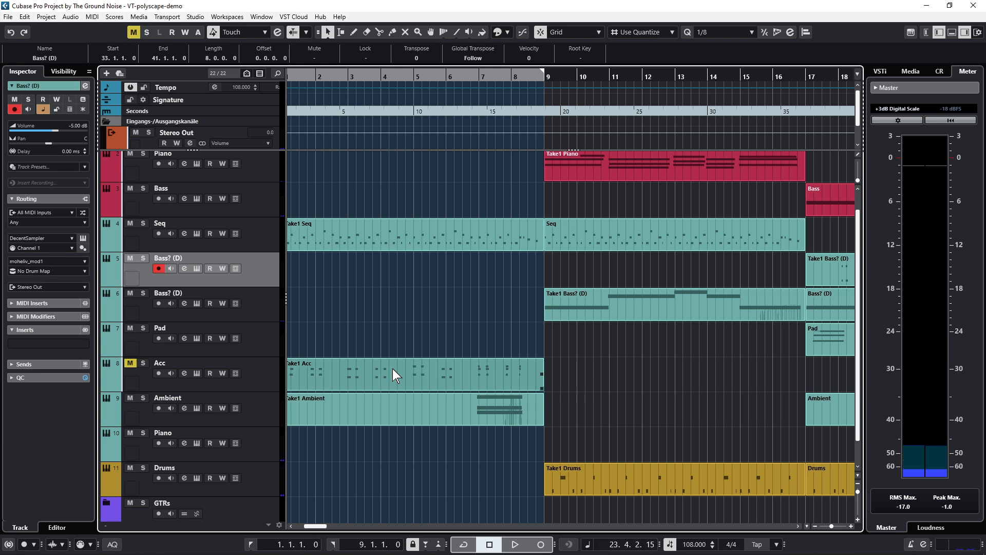
Move the Acc part from bar 1 to bar 33 and unmute the Acc track
{"action": "left_click", "coordinate": [409, 366]}
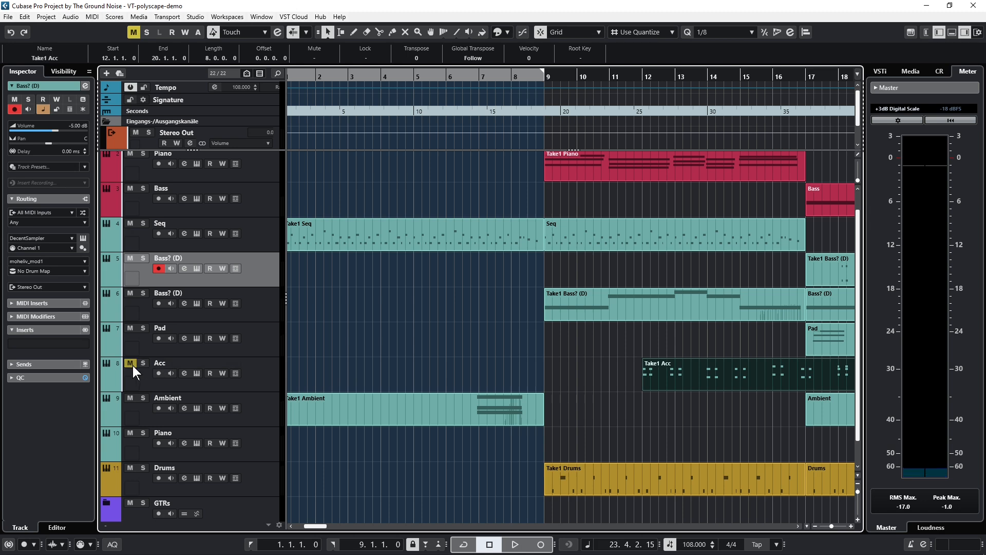
{"action": "left_click_drag", "start_coordinate": [651, 375], "coordinate": [782, 379]}
{"action": "scroll", "coordinate": [560, 359], "scroll_direction": "left", "scroll_amount": 8}
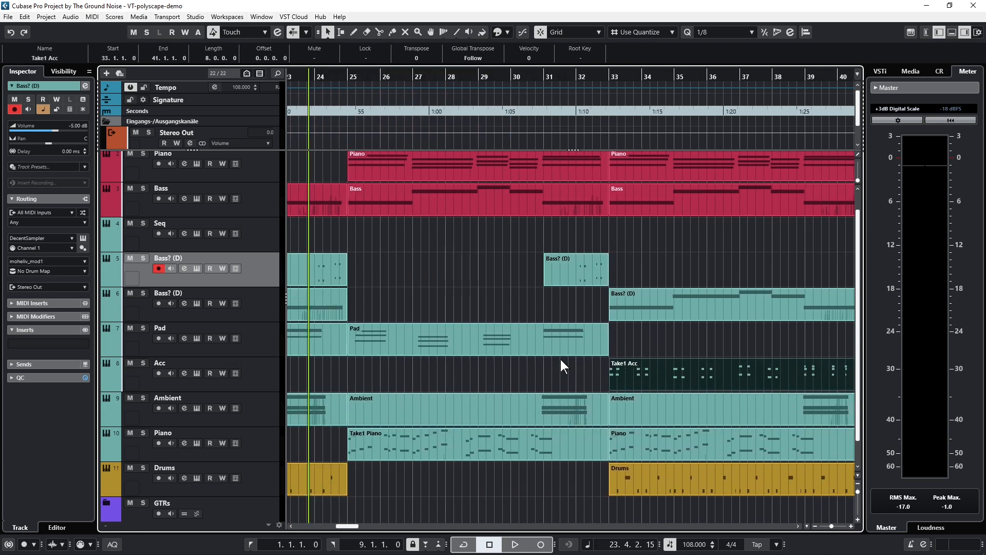
Play the bar 33 section with the Acc part up to bar 40 and stop playback
{"action": "left_click", "coordinate": [548, 370]}
{"action": "key", "text": "space"}
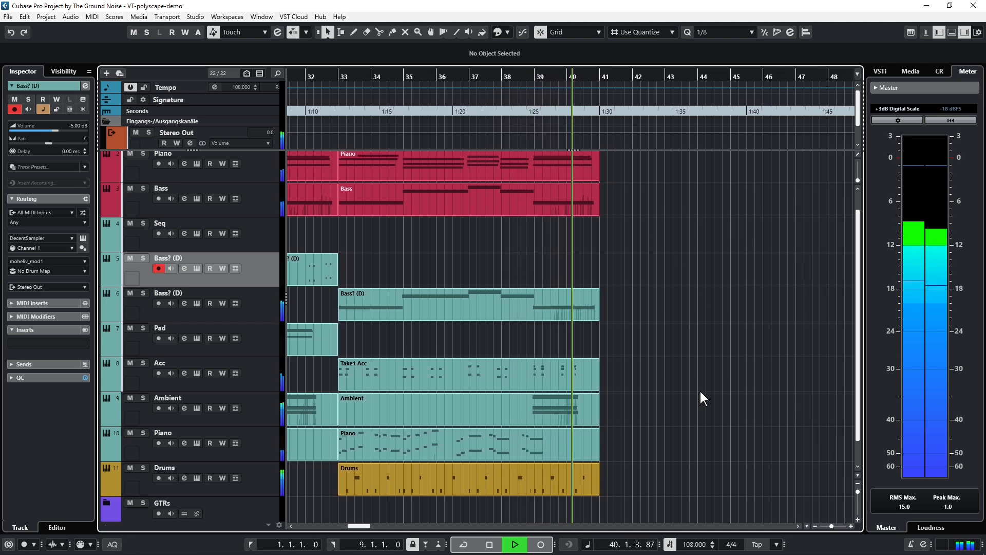
{"action": "key", "text": "space"}
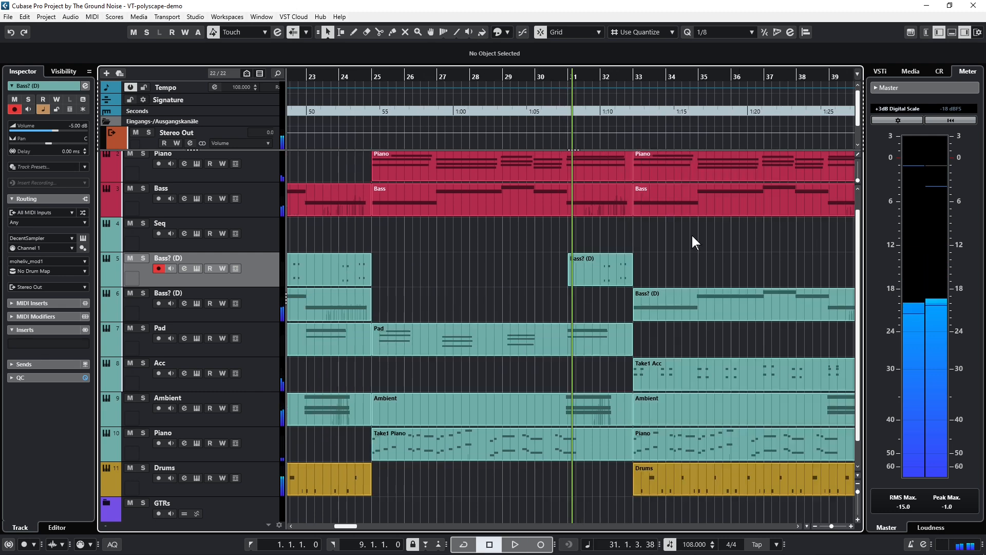
Duplicate all parts of the bar 33 section into bars 41 to 49
{"action": "scroll", "coordinate": [680, 255], "scroll_direction": "right", "scroll_amount": 5}
{"action": "left_click_drag", "start_coordinate": [643, 158], "coordinate": [384, 483]}
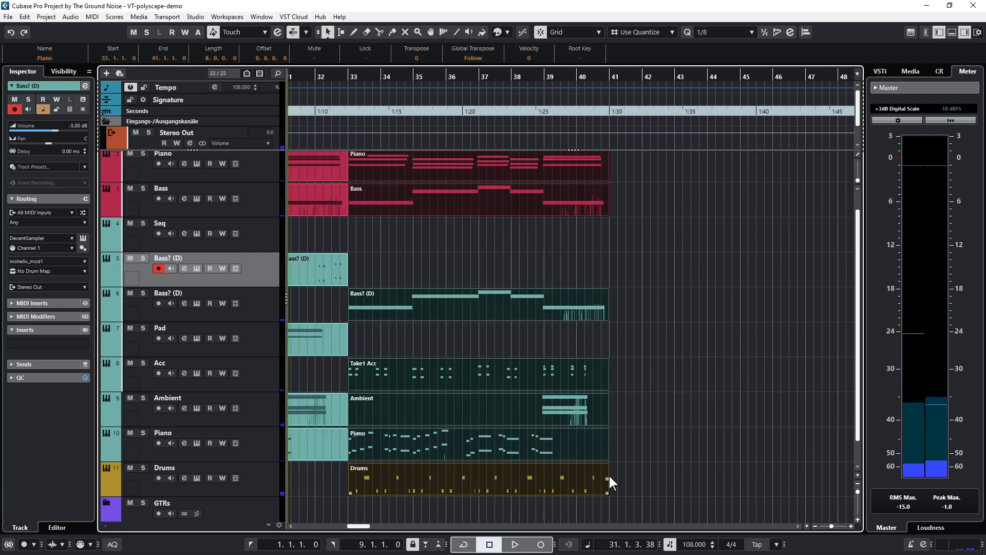
{"action": "key", "text": "ctrl+d"}
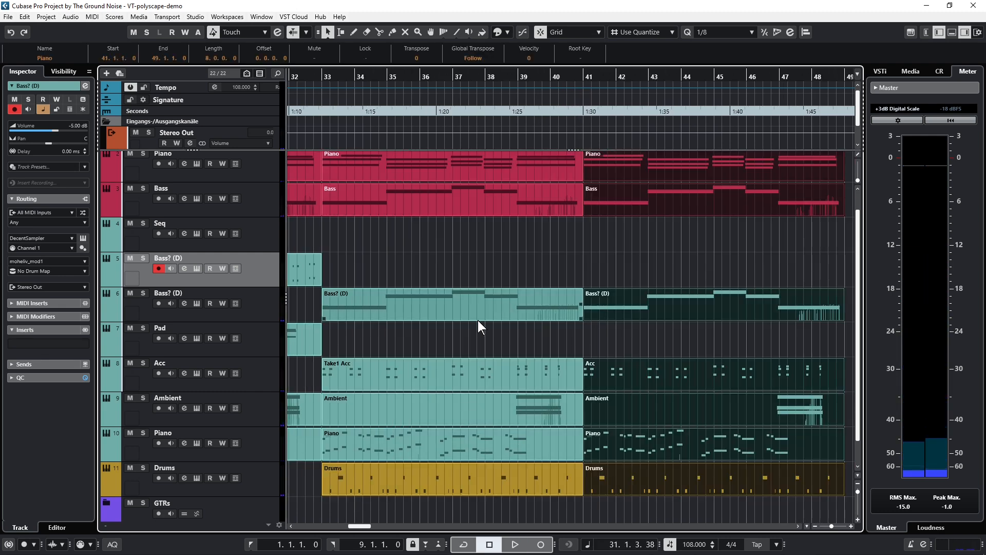
Copy the Pad part from bar 25 so that it starts at bar 41
{"action": "scroll", "coordinate": [477, 319], "scroll_direction": "left", "scroll_amount": 5}
{"action": "scroll", "coordinate": [653, 245], "scroll_direction": "right", "scroll_amount": 2}
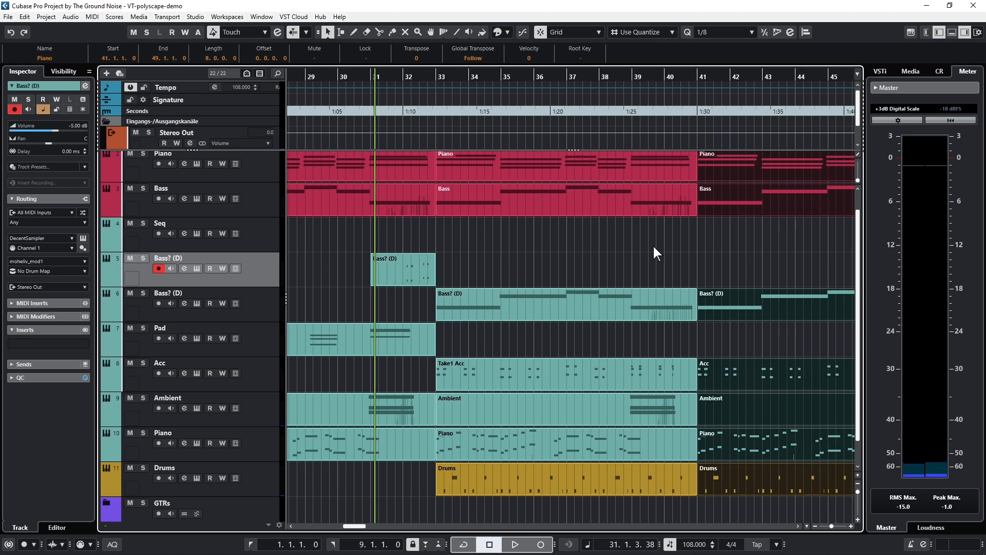
{"action": "scroll", "coordinate": [653, 245], "scroll_direction": "right", "scroll_amount": 5}
{"action": "scroll", "coordinate": [652, 245], "scroll_direction": "left", "scroll_amount": 10}
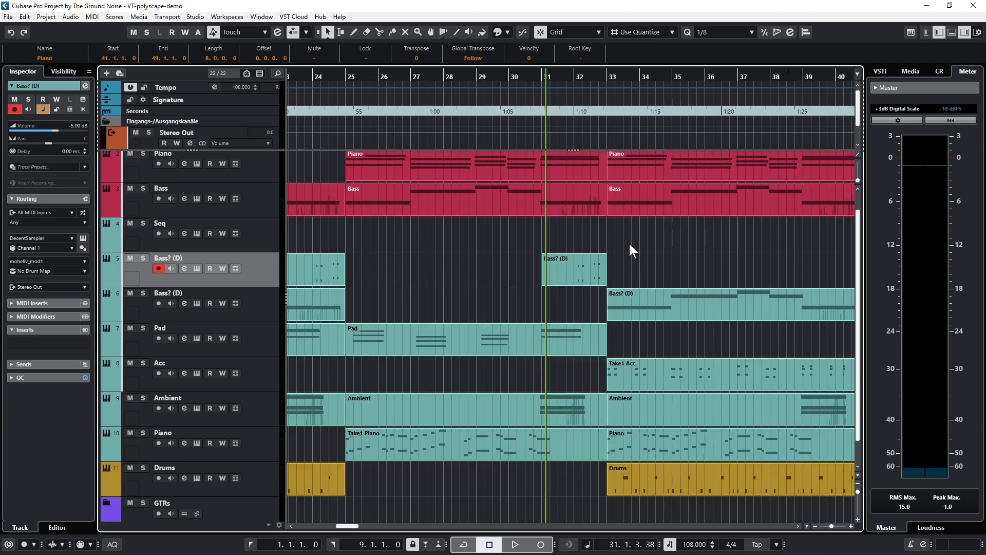
{"action": "scroll", "coordinate": [629, 242], "scroll_direction": "left", "scroll_amount": 8}
{"action": "scroll", "coordinate": [630, 244], "scroll_direction": "right", "scroll_amount": 14}
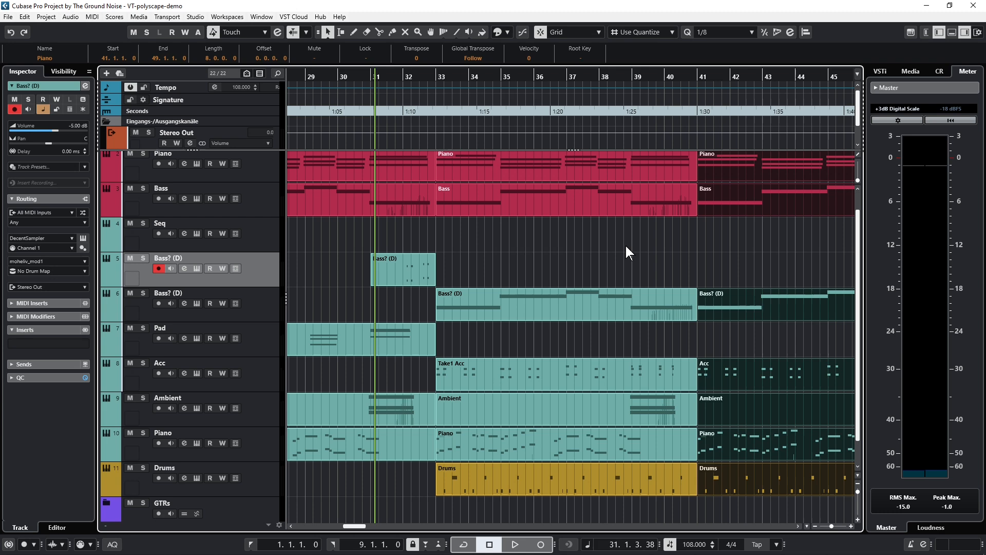
{"action": "left_click", "coordinate": [378, 349]}
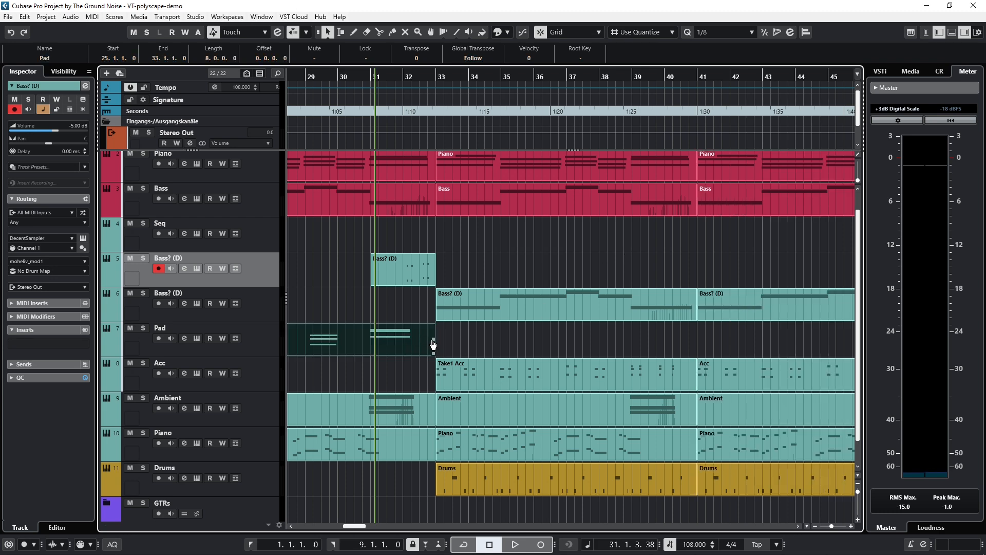
{"action": "left_click_drag", "start_coordinate": [430, 340], "coordinate": [442, 344]}
{"action": "left_click_drag", "start_coordinate": [722, 343], "coordinate": [704, 345]}
Copy the Seq part from bar 9 and align the copy to start at bar 41
{"action": "scroll", "coordinate": [331, 292], "scroll_direction": "left", "scroll_amount": 8}
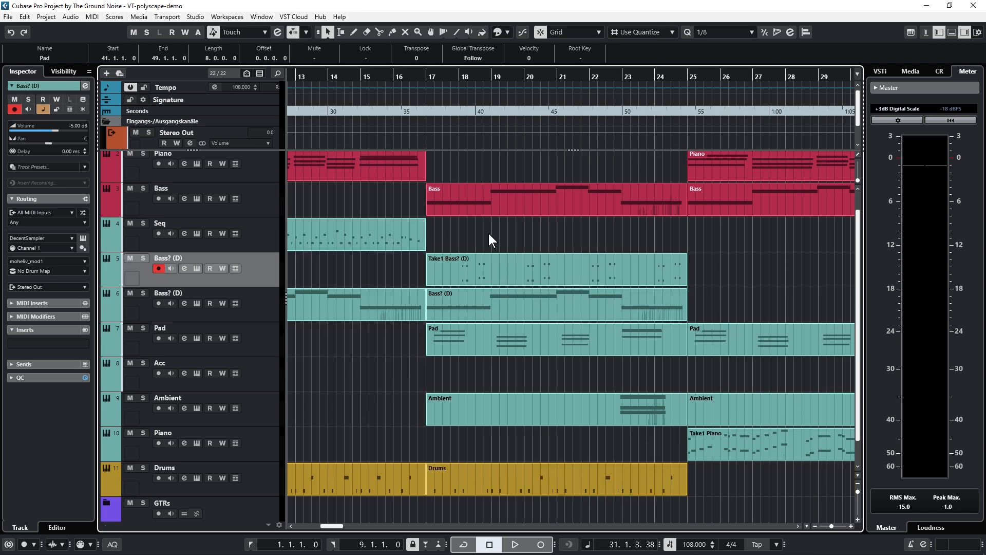
{"action": "left_click_drag", "start_coordinate": [426, 239], "coordinate": [428, 239]}
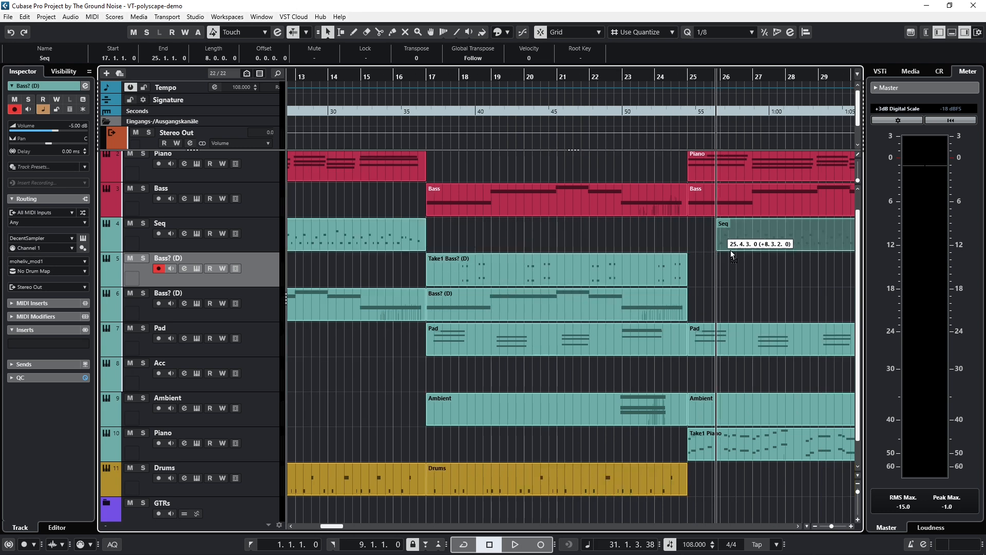
{"action": "scroll", "coordinate": [810, 246], "scroll_direction": "right", "scroll_amount": 10}
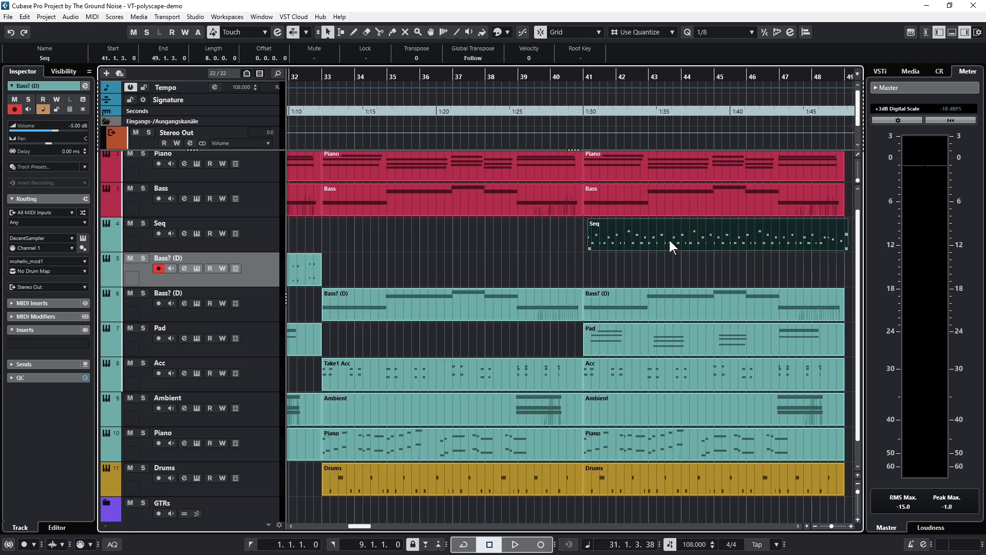
{"action": "left_click_drag", "start_coordinate": [670, 240], "coordinate": [666, 239]}
Play the bar 41 section with the added Seq and Pad parts to its end and stop playback
{"action": "left_click", "coordinate": [542, 237]}
{"action": "key", "text": "space"}
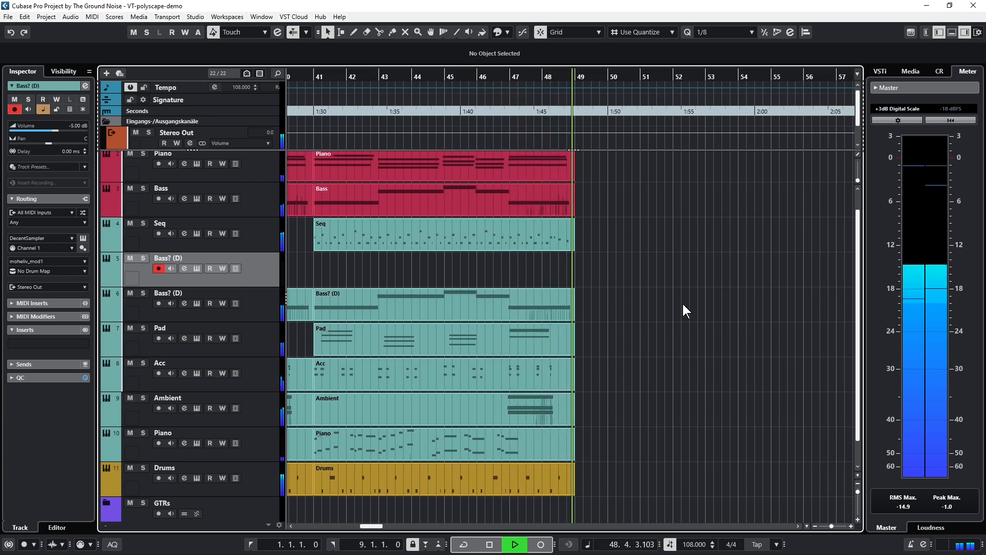
{"action": "key", "text": "space"}
Duplicate the Seq, track 2 Piano and track 3 Bass parts from bar 41 into bars 49 to 57
{"action": "scroll", "coordinate": [357, 239], "scroll_direction": "right", "scroll_amount": 5}
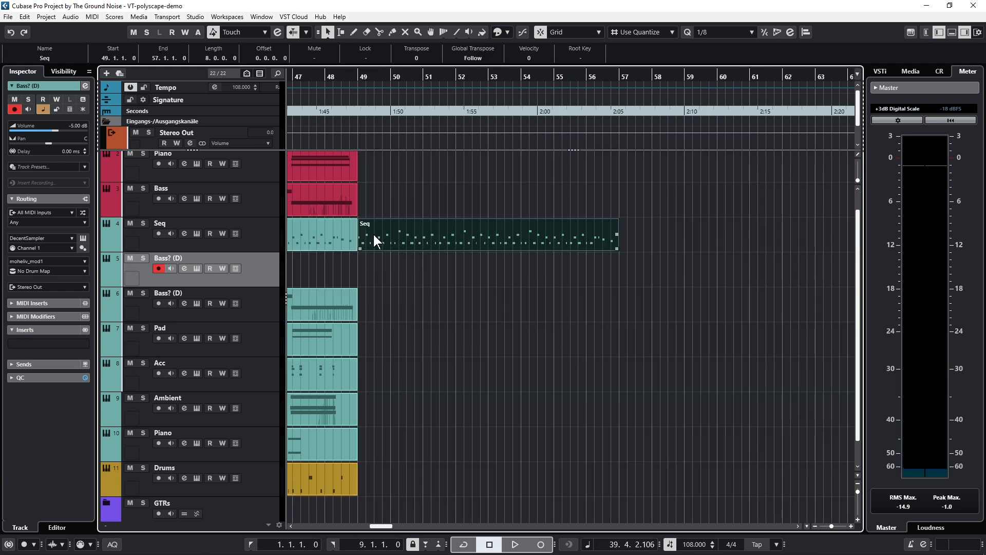
{"action": "scroll", "coordinate": [516, 301], "scroll_direction": "left", "scroll_amount": 3}
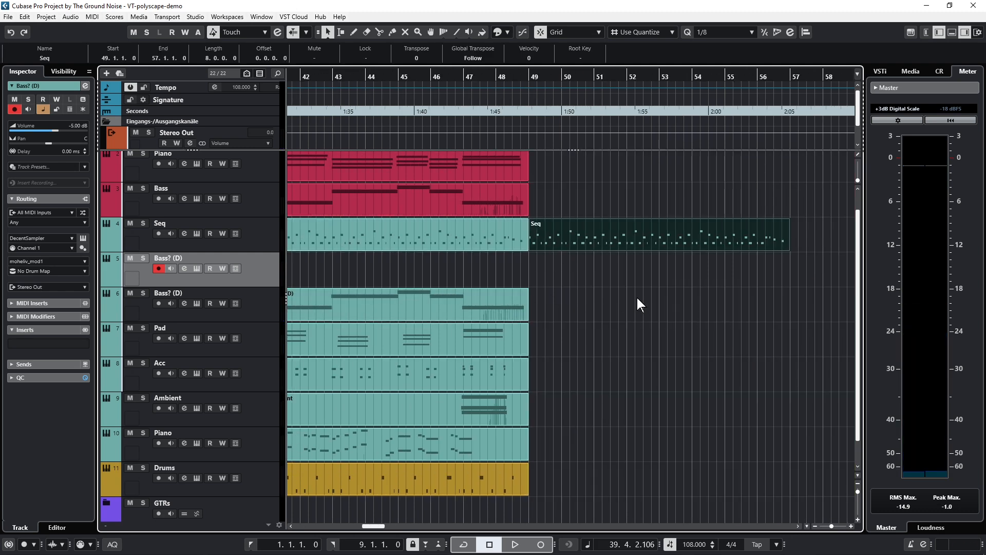
{"action": "left_click", "coordinate": [536, 170]}
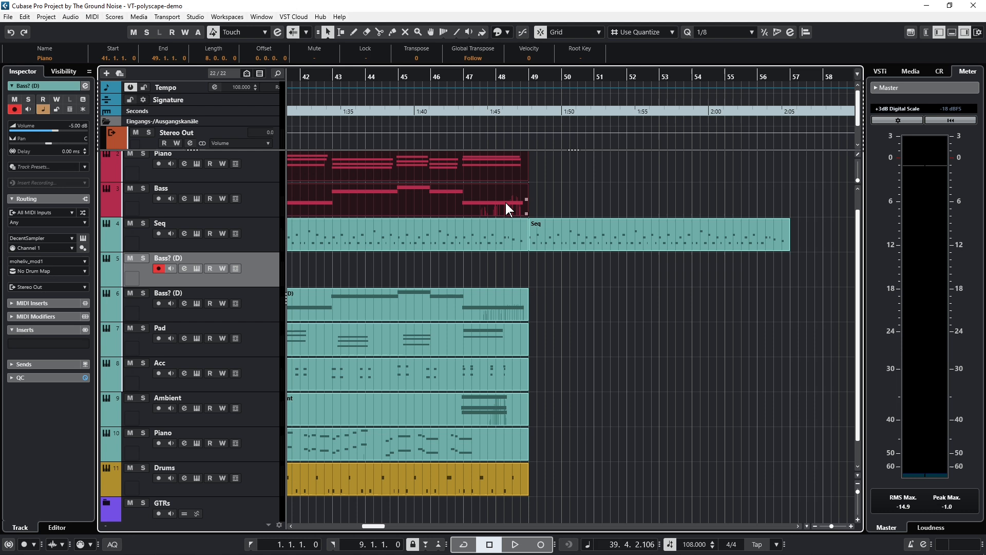
{"action": "left_click_drag", "start_coordinate": [526, 203], "coordinate": [535, 214]}
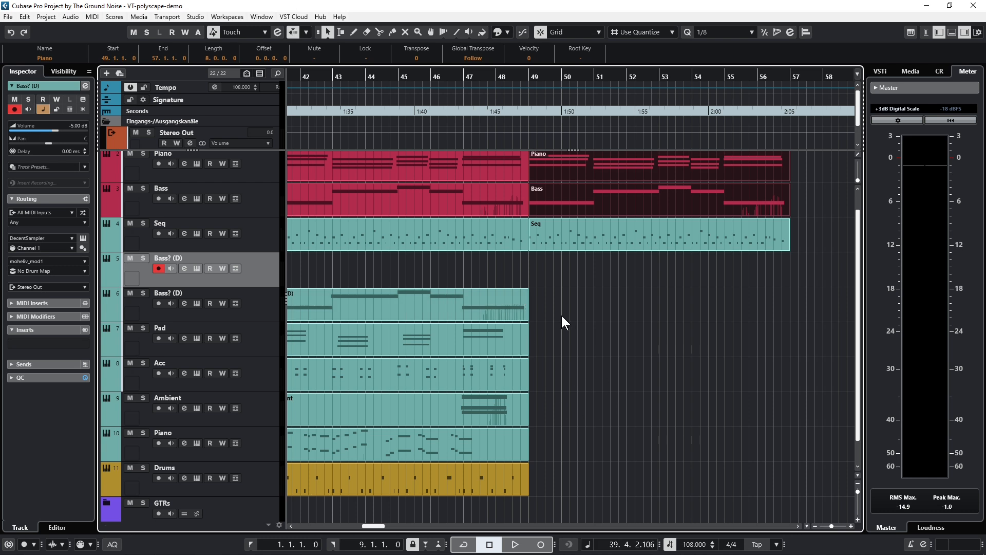
Duplicate the Acc part from bar 41 into bars 49 to 57
{"action": "scroll", "coordinate": [568, 319], "scroll_direction": "left", "scroll_amount": 3}
{"action": "scroll", "coordinate": [571, 325], "scroll_direction": "right", "scroll_amount": 3}
{"action": "left_click_drag", "start_coordinate": [562, 307], "coordinate": [522, 337]}
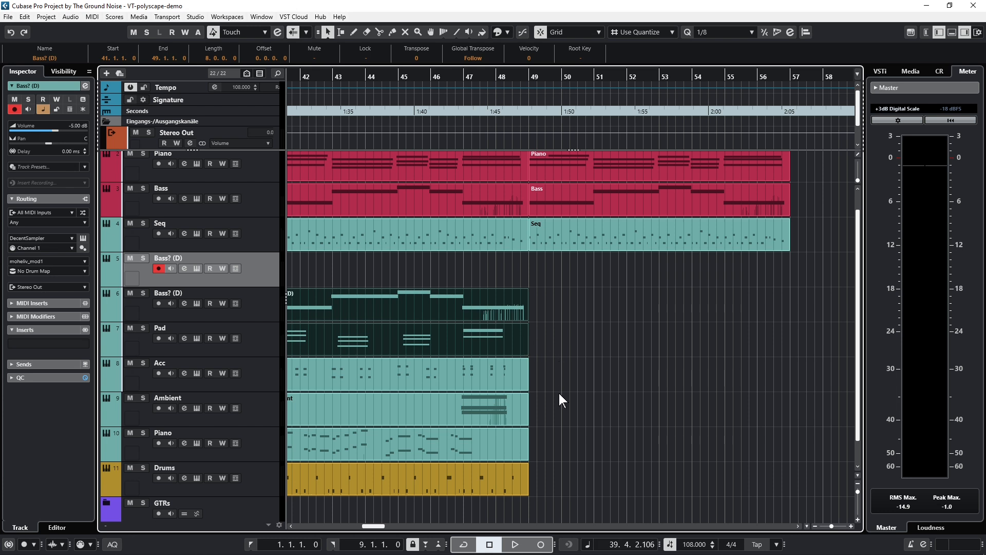
{"action": "left_click_drag", "start_coordinate": [526, 377], "coordinate": [532, 379]}
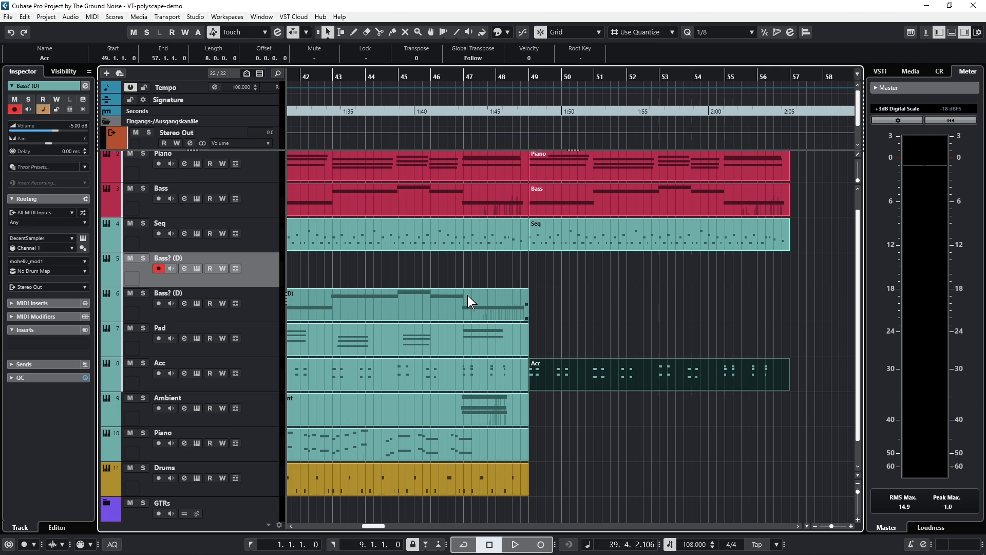
Play the transition into the bar 49 section and select the Seq track
{"action": "left_click", "coordinate": [480, 279]}
{"action": "key", "text": "space"}
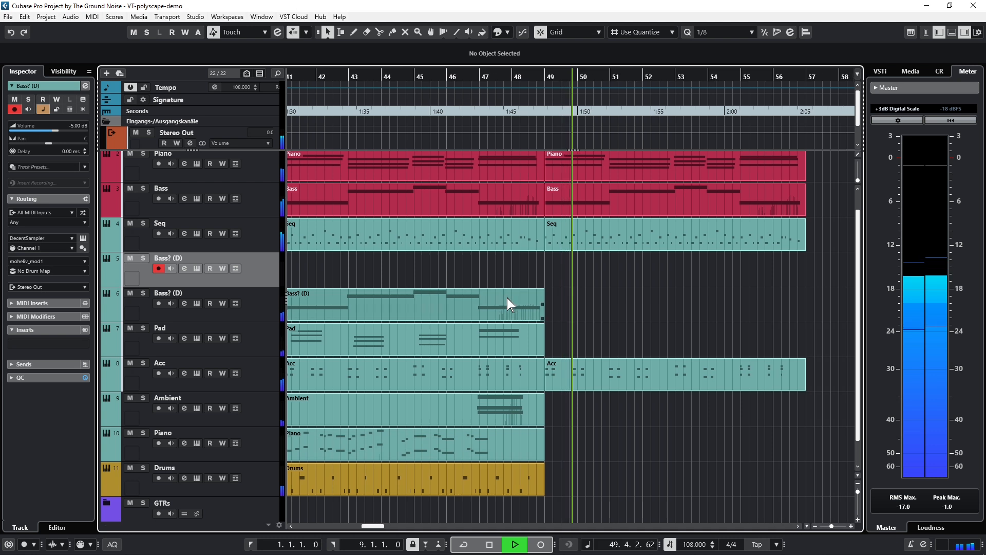
{"action": "left_click", "coordinate": [263, 232]}
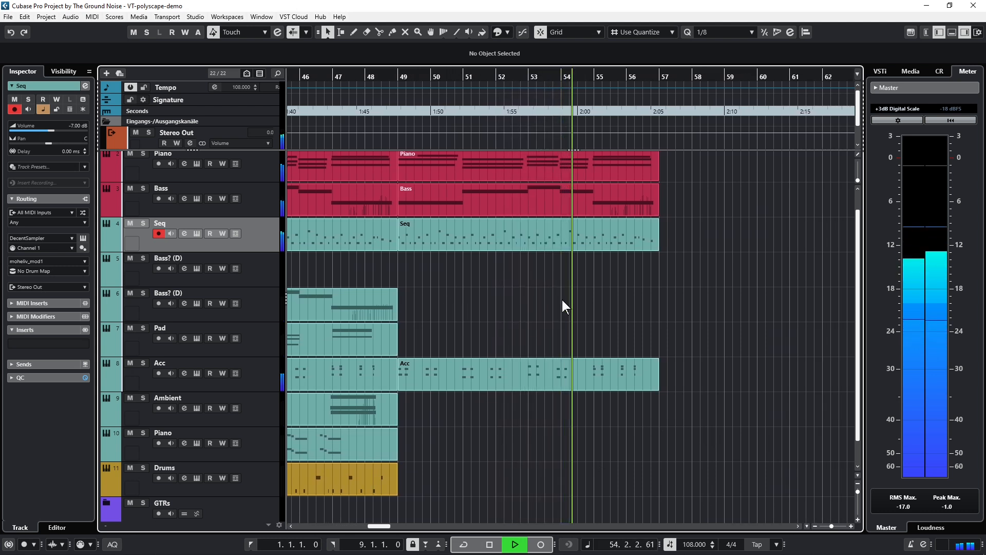
Duplicate the Drums part from bar 41 into the bar 49 section and trim the copy's start to 50.2
{"action": "key", "text": "space"}
{"action": "key", "text": "KP_Subtract"}
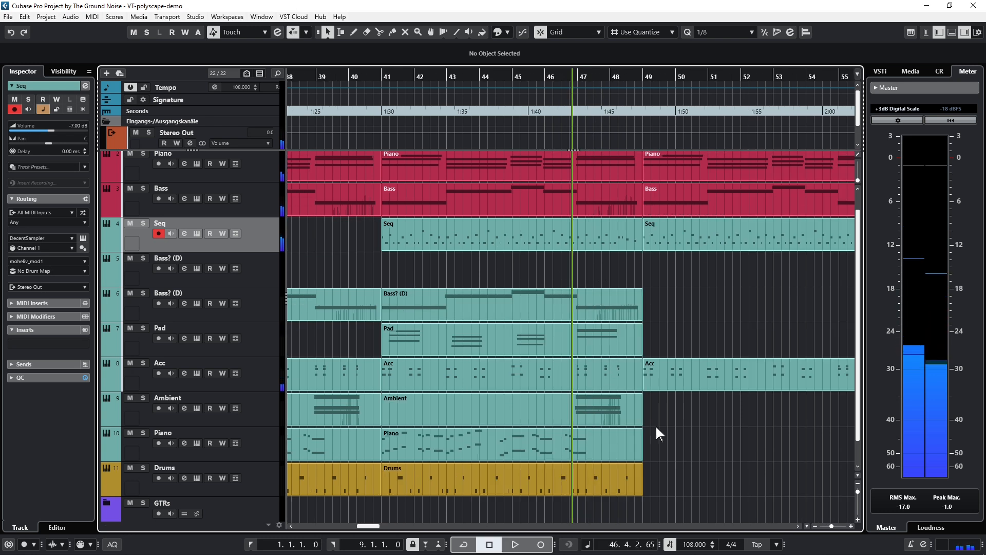
{"action": "left_click_drag", "start_coordinate": [646, 483], "coordinate": [617, 506]}
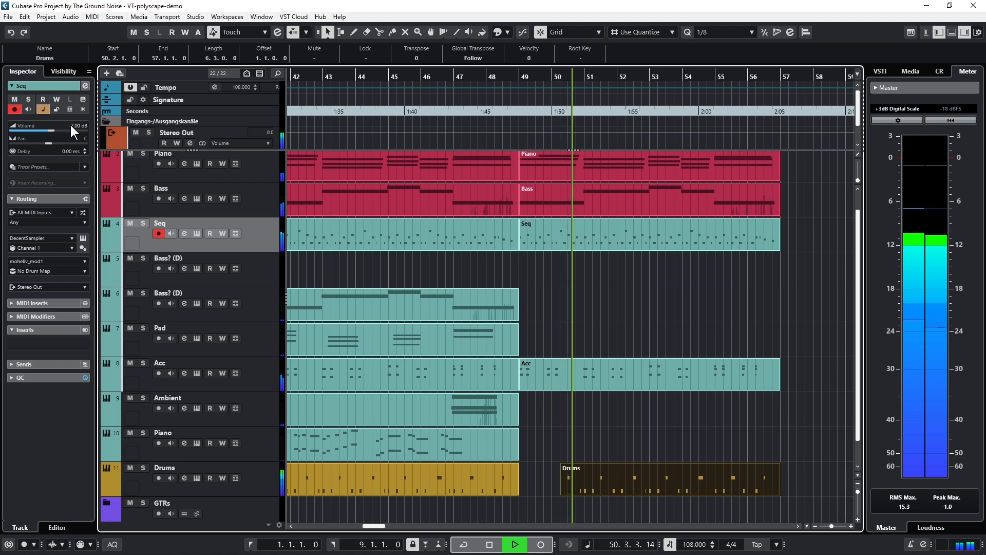
Set the Seq track's volume to -5 dB during playback
{"action": "double_click", "coordinate": [70, 124]}
{"action": "type", "text": "-5"}
{"action": "key", "text": "Return"}
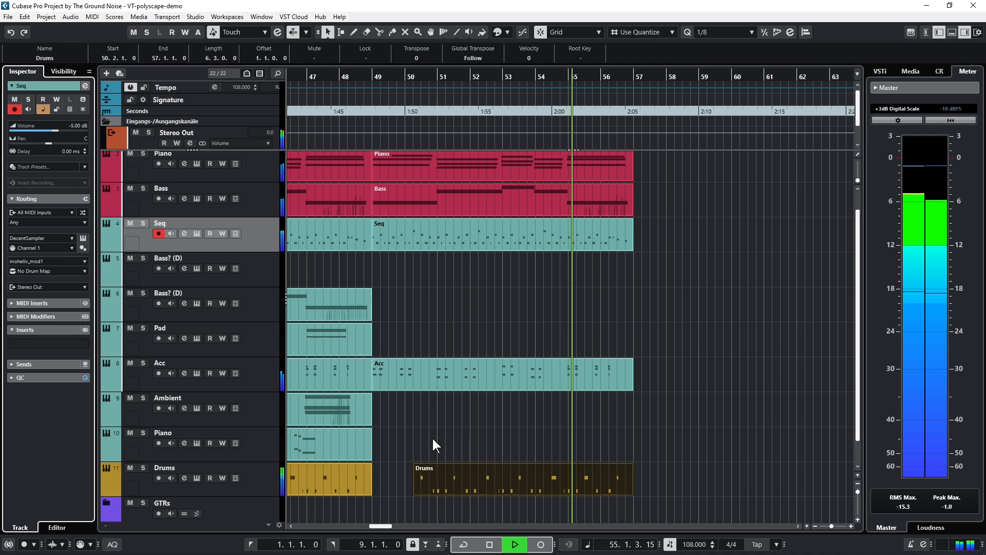
Copy the short track 5 Bass? (D) part from bar 31 to bars 55 to 57 and duplicate the Ambient part into bar 49
{"action": "key", "text": "space"}
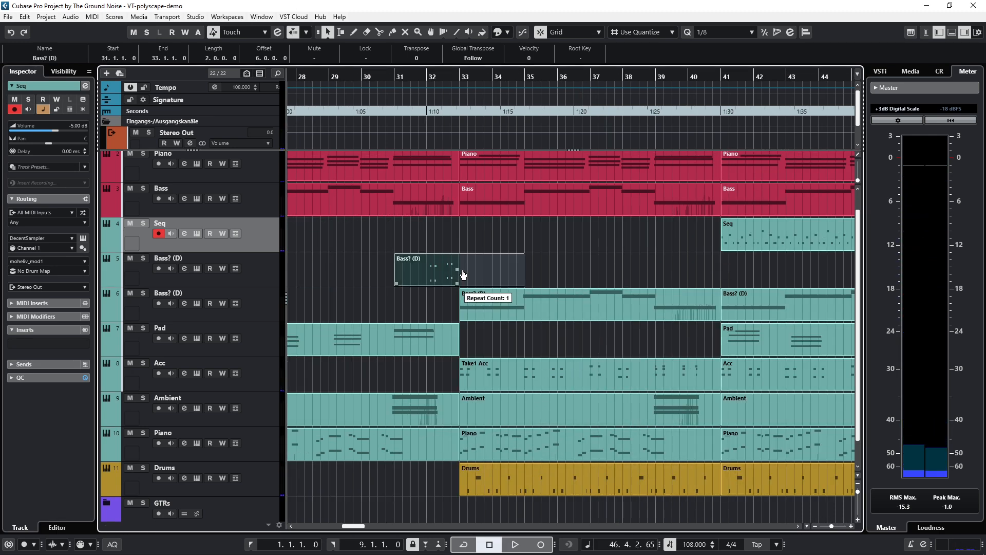
{"action": "left_click_drag", "start_coordinate": [840, 261], "coordinate": [726, 273]}
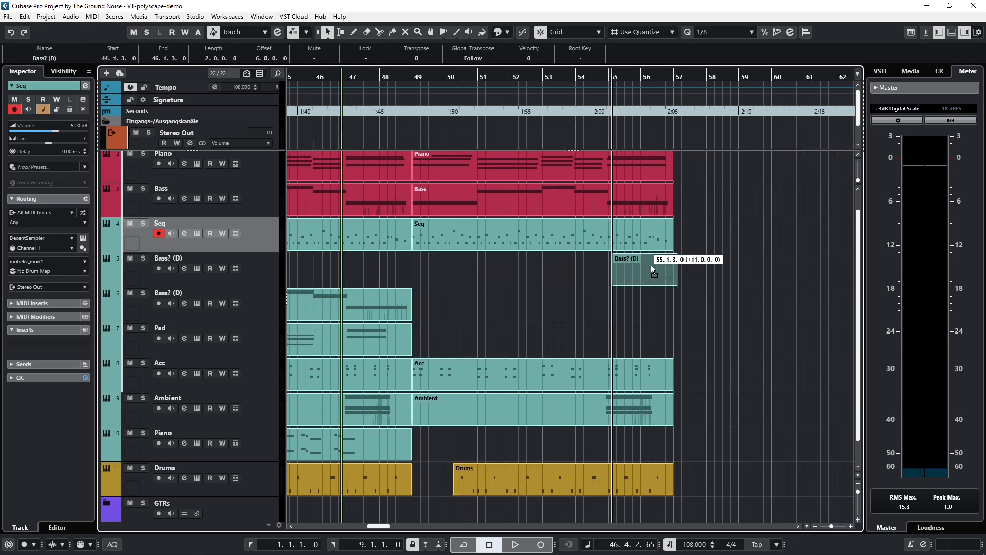
{"action": "left_click_drag", "start_coordinate": [651, 265], "coordinate": [647, 266]}
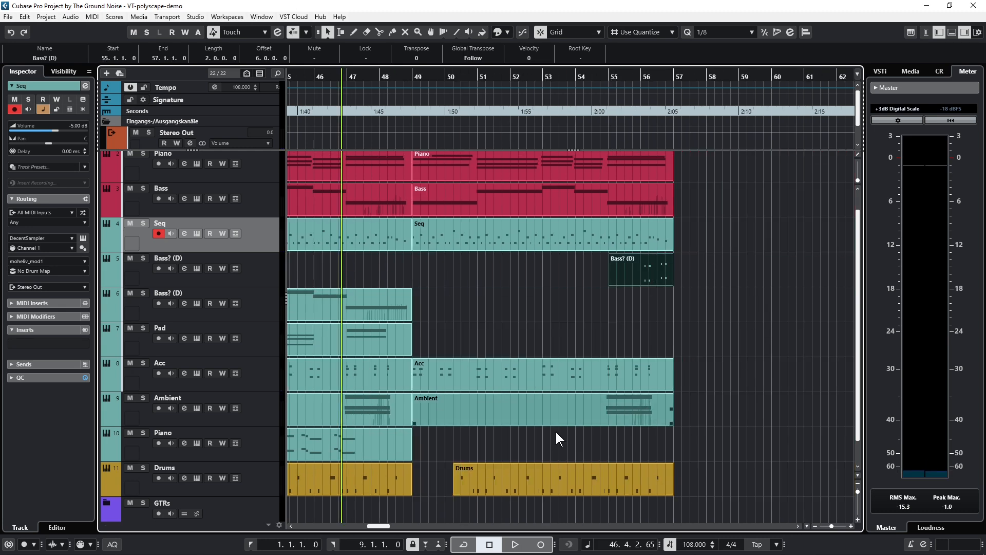
Copy all parts of the bar 41 section to bars 57 to 65 and play the transition into bar 49
{"action": "scroll", "coordinate": [454, 288], "scroll_direction": "left", "scroll_amount": 2}
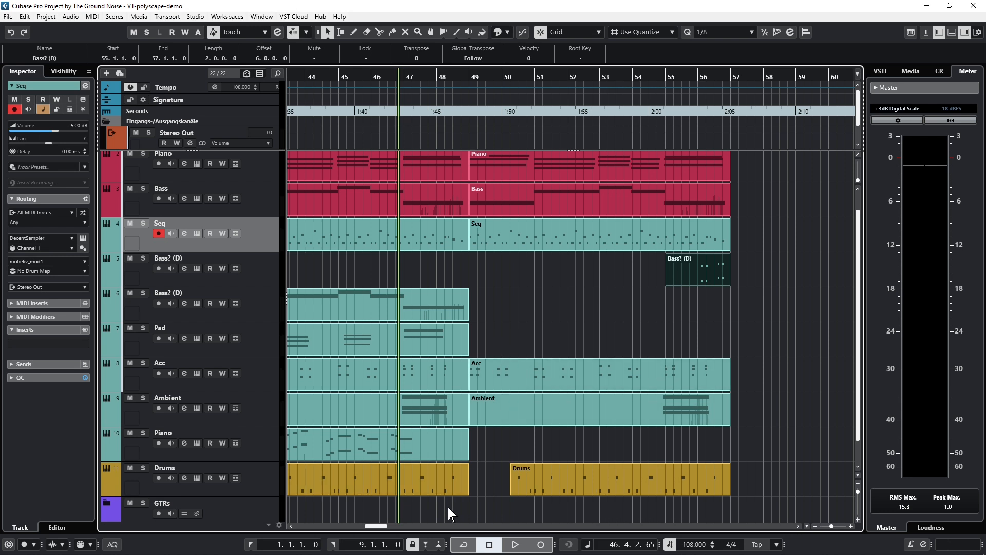
{"action": "left_click_drag", "start_coordinate": [448, 506], "coordinate": [442, 163]}
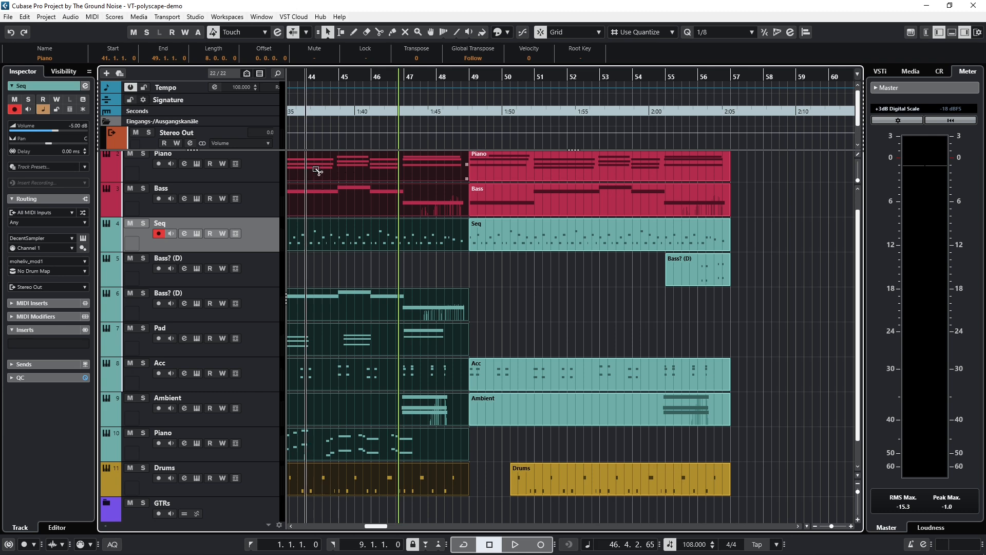
{"action": "left_click_drag", "start_coordinate": [325, 175], "coordinate": [830, 168]}
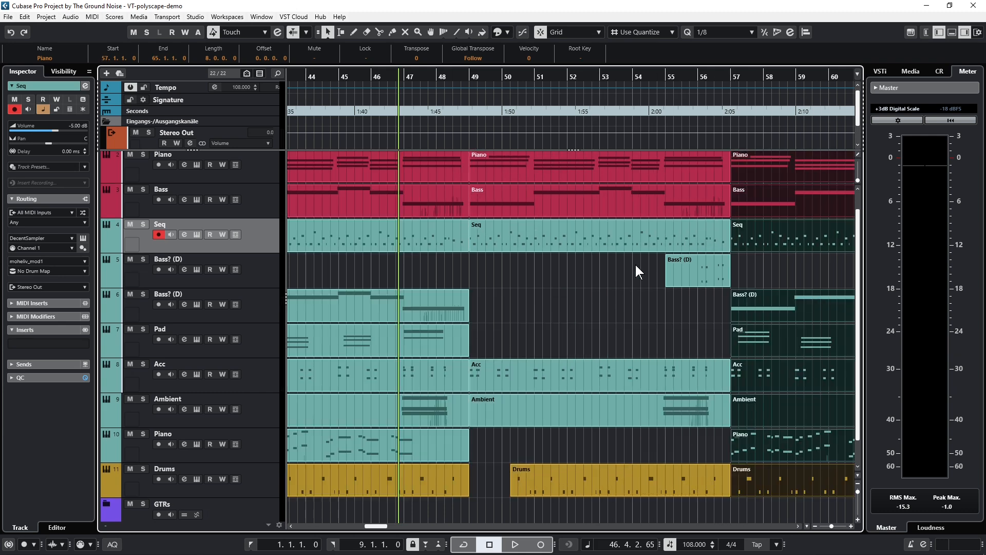
{"action": "key", "text": "space"}
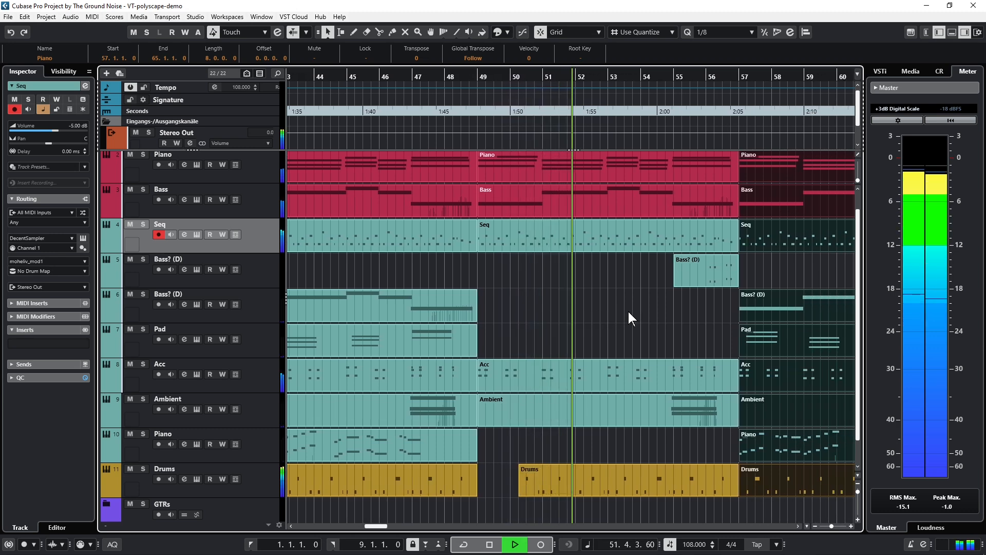
{"action": "key", "text": "space"}
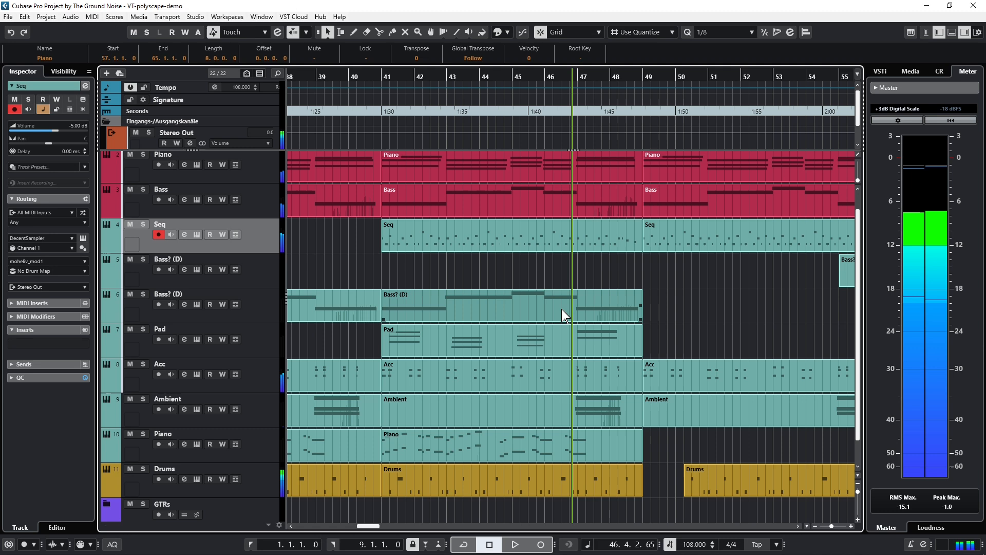
Duplicate the track 6 Bass? (D) part into bar 49, trim its start and the track 3 Bass part's start to 50.4, and play through
{"action": "left_click", "coordinate": [641, 307]}
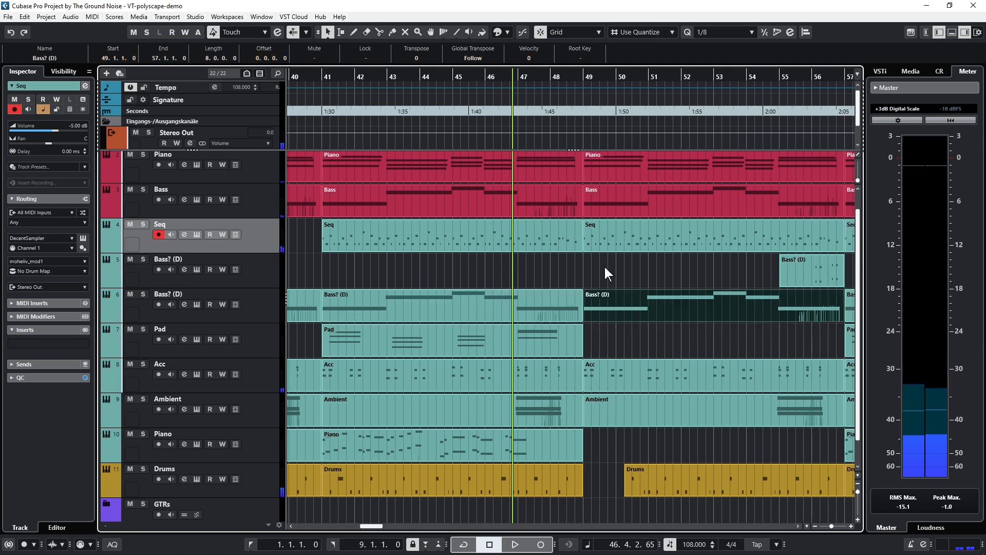
{"action": "scroll", "coordinate": [596, 264], "scroll_direction": "right", "scroll_amount": 2}
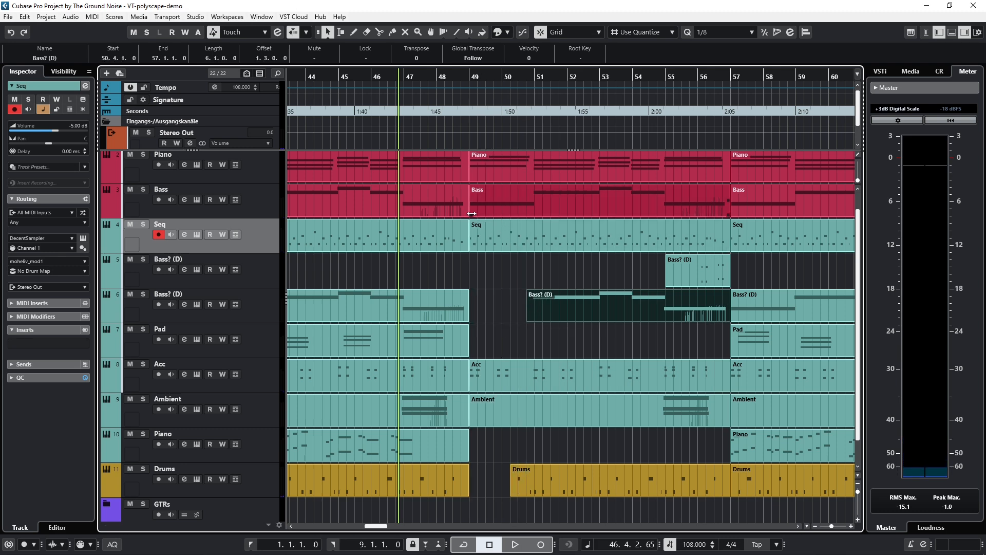
{"action": "left_click_drag", "start_coordinate": [472, 213], "coordinate": [504, 213]}
{"action": "key", "text": "space"}
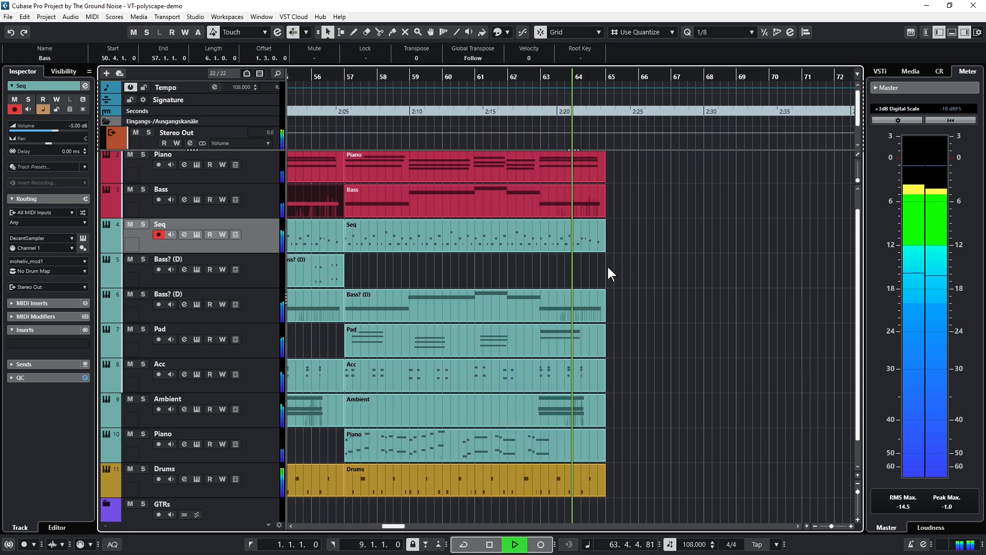
{"action": "key", "text": "space"}
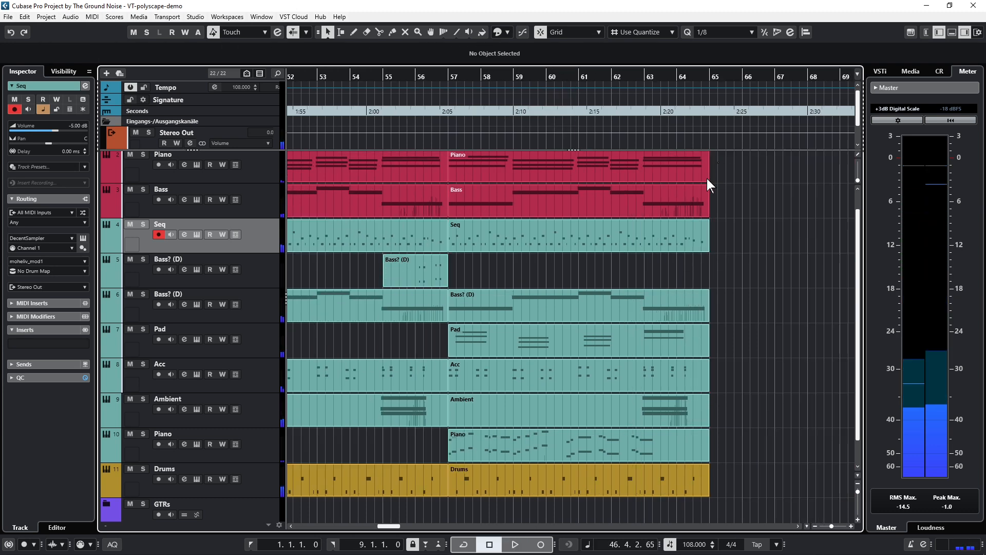
Duplicate all parts of the bar 57 section into bars 65 to 73
{"action": "left_click_drag", "start_coordinate": [707, 177], "coordinate": [492, 486]}
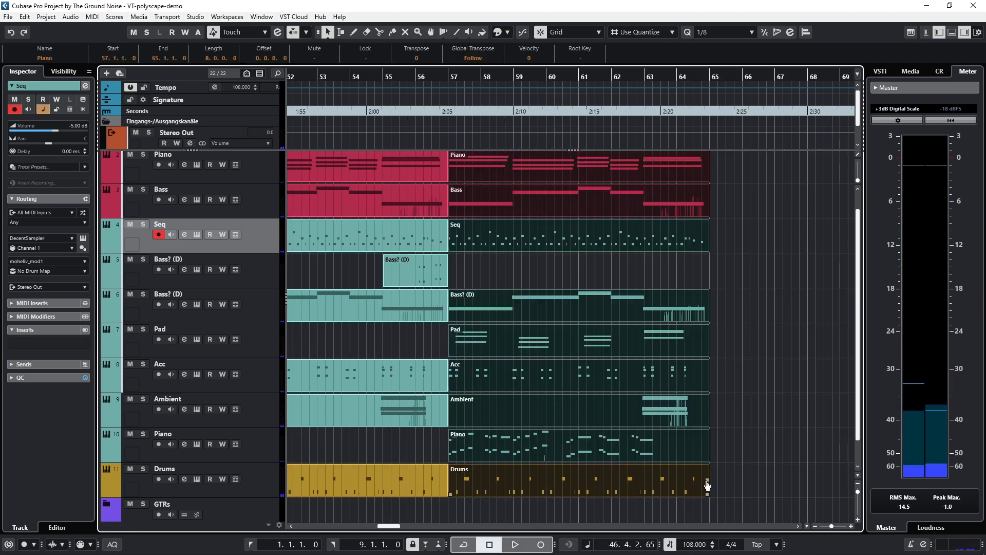
{"action": "key", "text": "ctrl+d"}
{"action": "scroll", "coordinate": [639, 419], "scroll_direction": "right", "scroll_amount": 2}
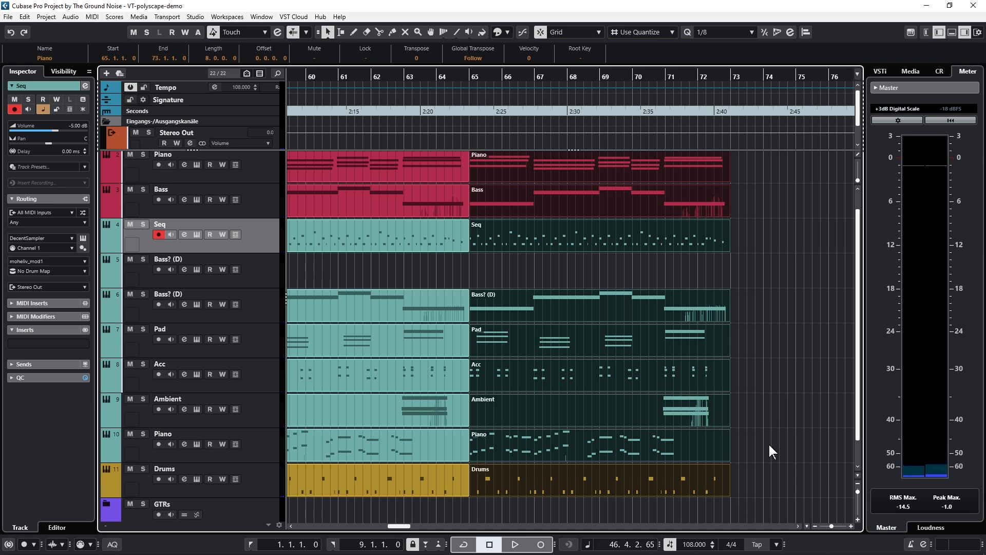
{"action": "left_click", "coordinate": [769, 430]}
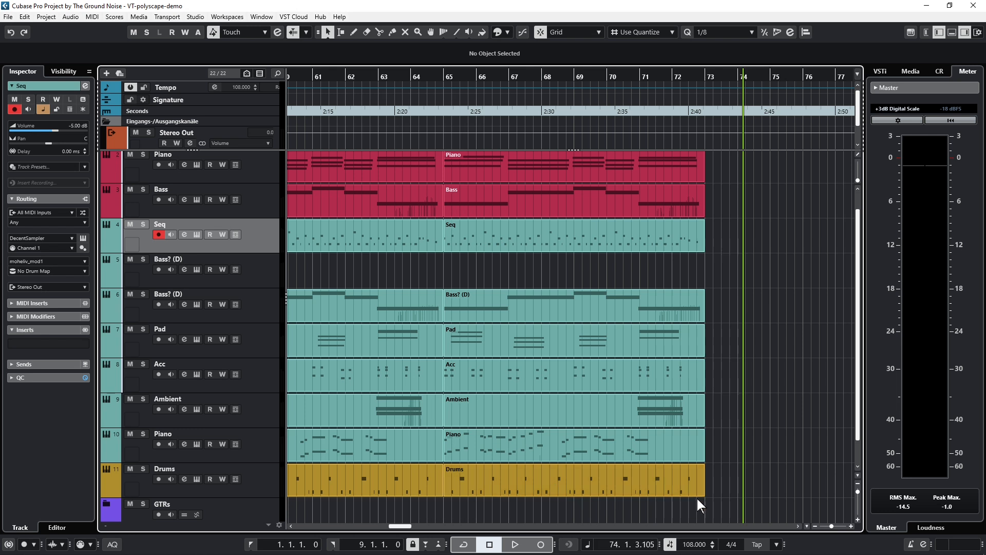
Shorten the bar 65 Drums part to end at 68.4 and play the transition into that section
{"action": "left_click_drag", "start_coordinate": [697, 496], "coordinate": [573, 496]}
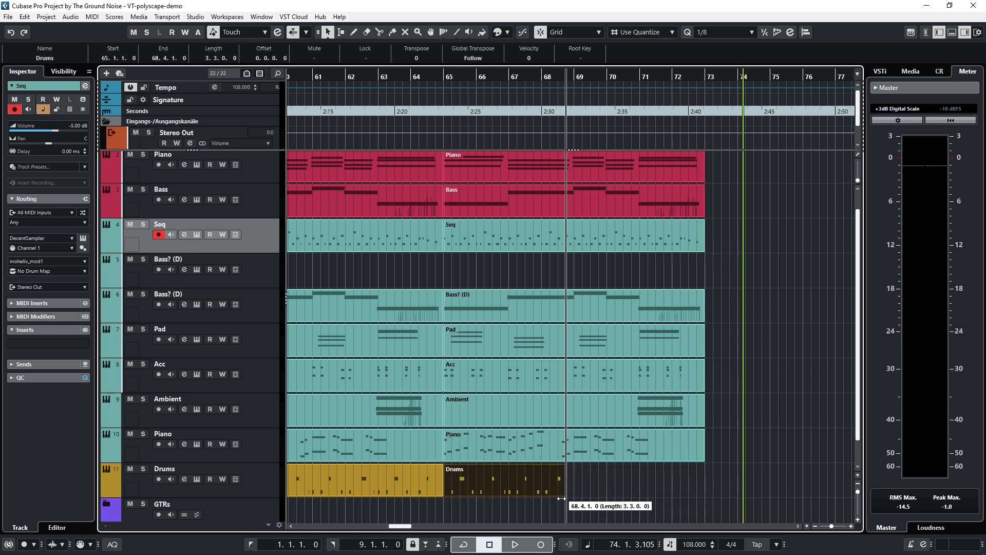
{"action": "left_click", "coordinate": [430, 515]}
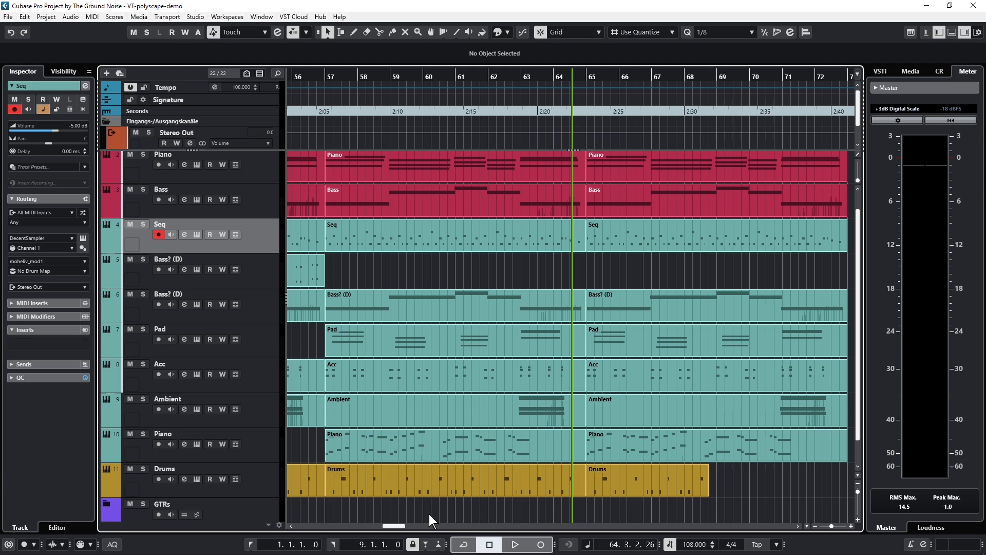
{"action": "key", "text": "space"}
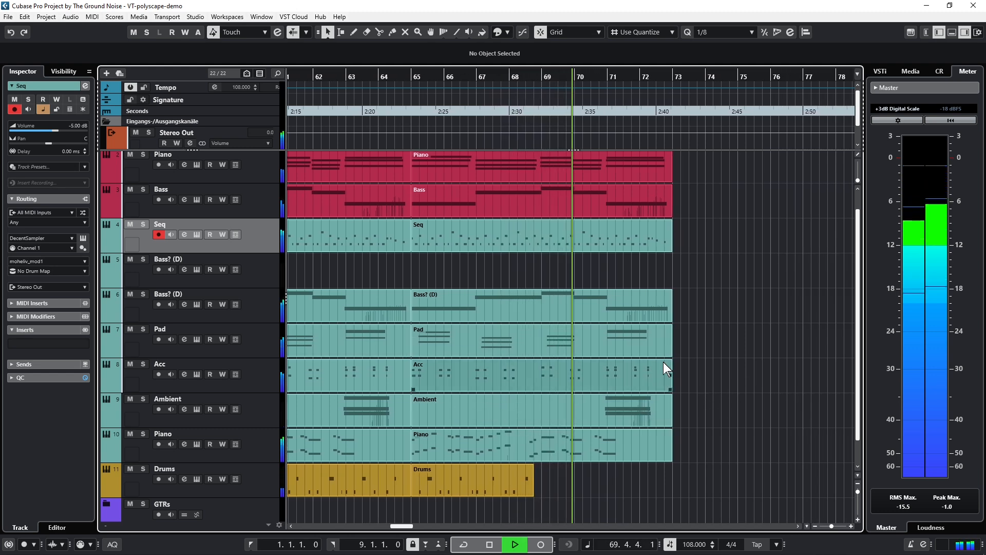
{"action": "key", "text": "space"}
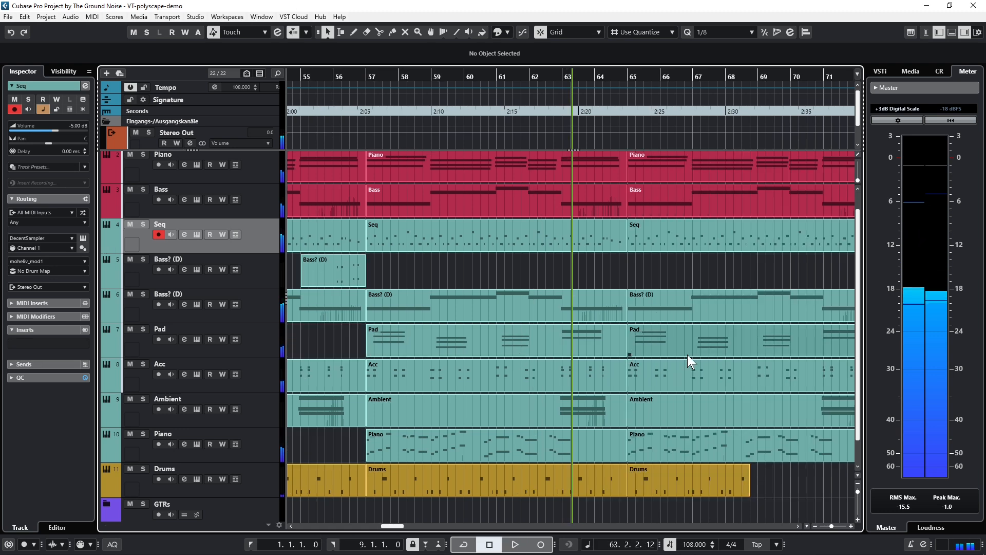
Shorten the bar 65 Pad and track 6 Bass? (D) parts to end at bar 69 and play the section
{"action": "scroll", "coordinate": [688, 355], "scroll_direction": "right", "scroll_amount": 5}
{"action": "scroll", "coordinate": [618, 354], "scroll_direction": "left", "scroll_amount": 3}
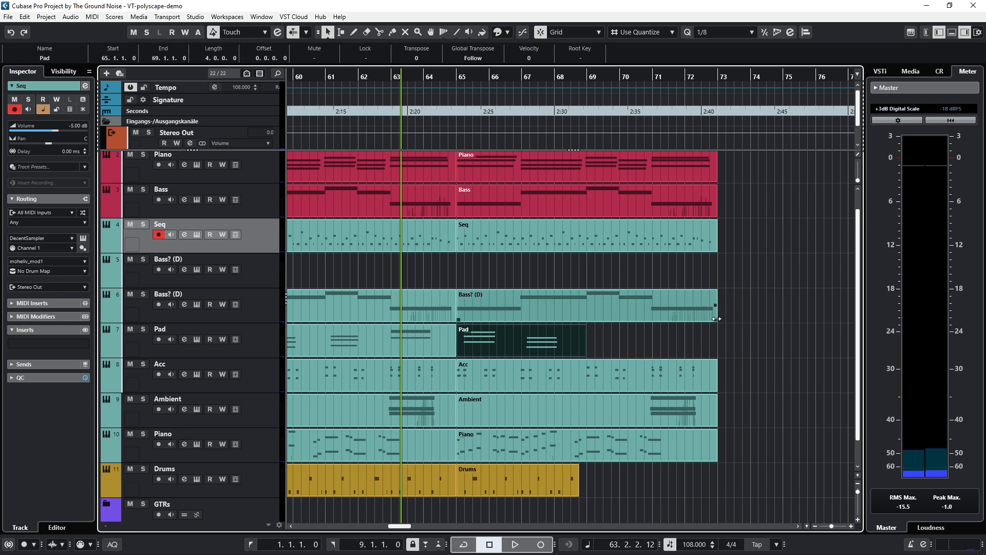
{"action": "key", "text": "space"}
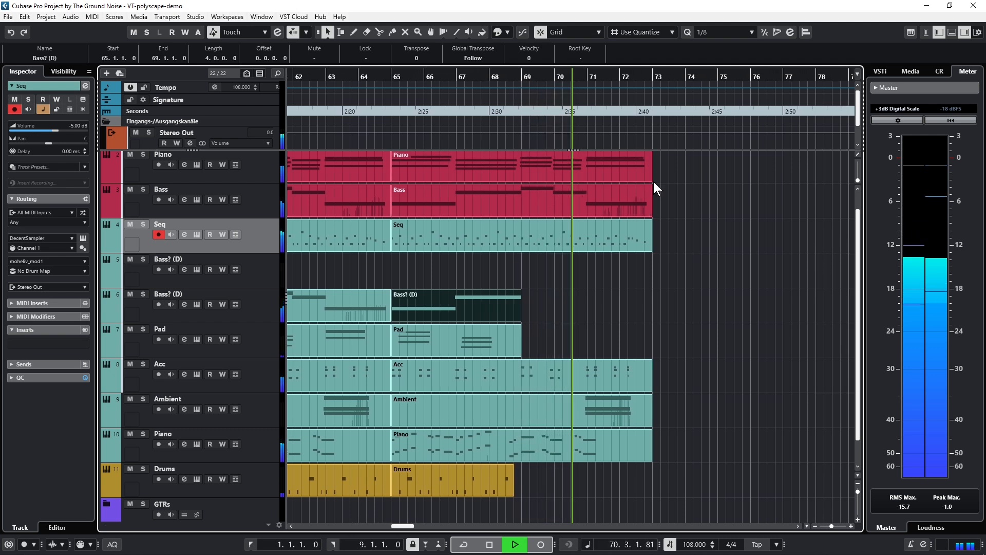
{"action": "key", "text": "space"}
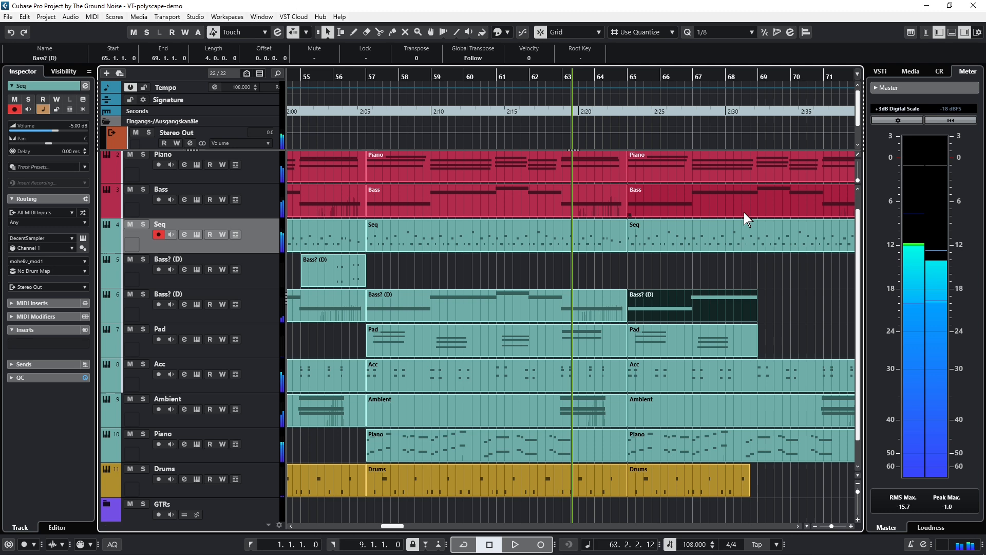
Shorten the bar 65 Piano part on track 2 to end at 68.4.3 and play the section
{"action": "scroll", "coordinate": [786, 201], "scroll_direction": "right", "scroll_amount": 2}
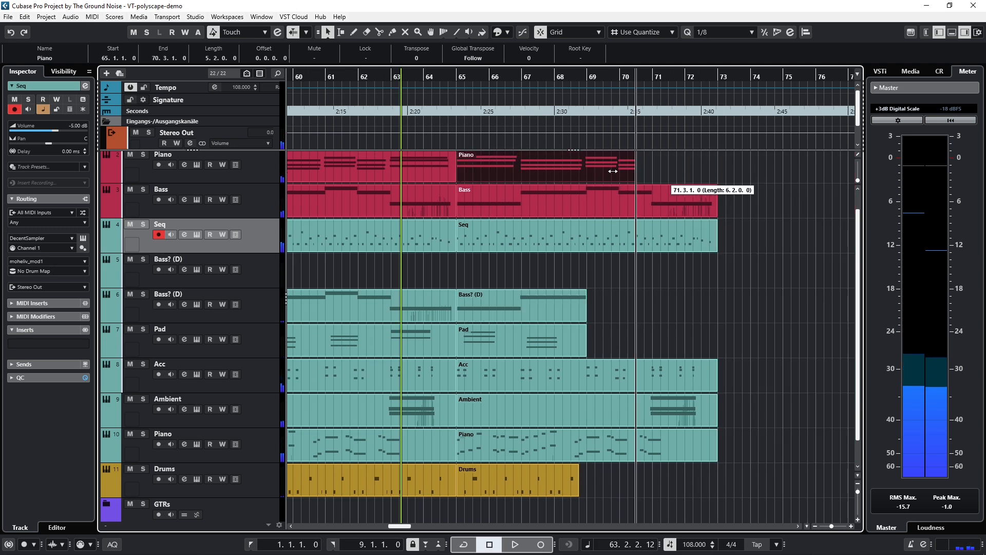
{"action": "scroll", "coordinate": [710, 300], "scroll_direction": "left", "scroll_amount": 3}
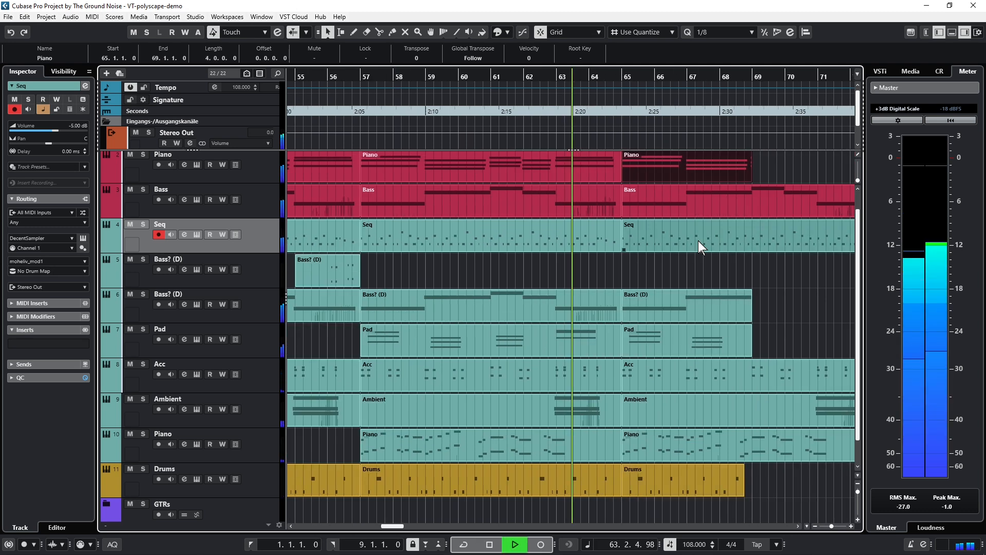
{"action": "left_click_drag", "start_coordinate": [755, 180], "coordinate": [751, 181]}
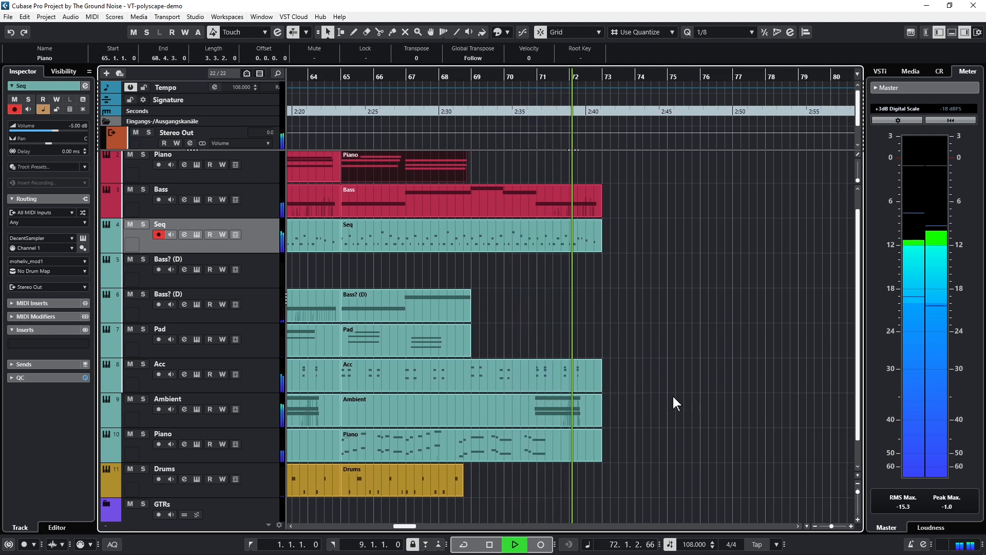
Stop playback of the last section and play the arrangement from bar 1
{"action": "key", "text": "space"}
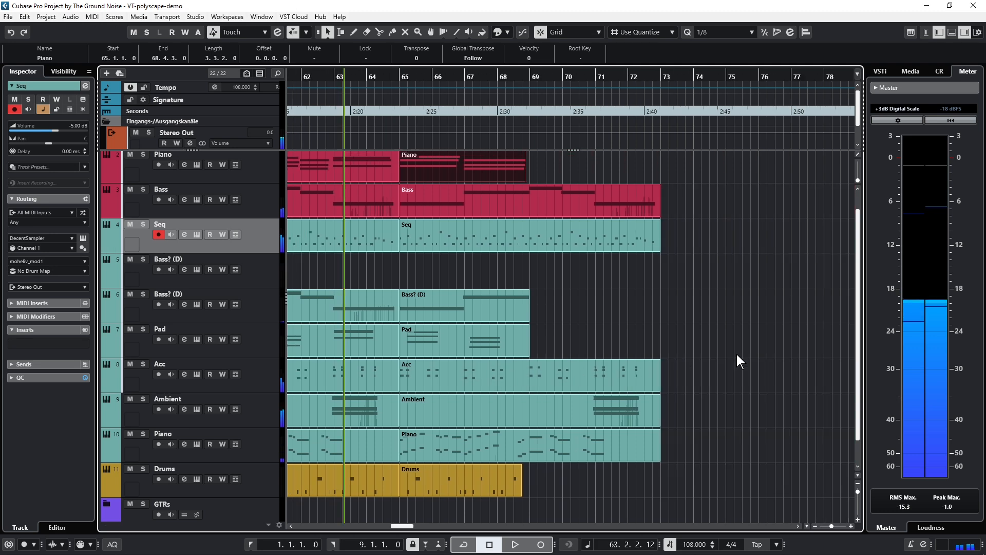
{"action": "key", "text": "space"}
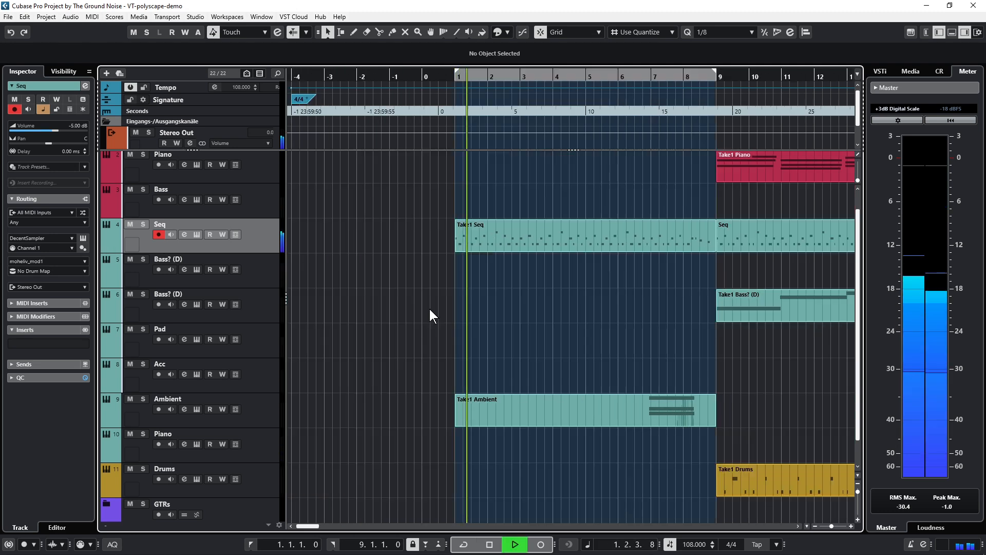